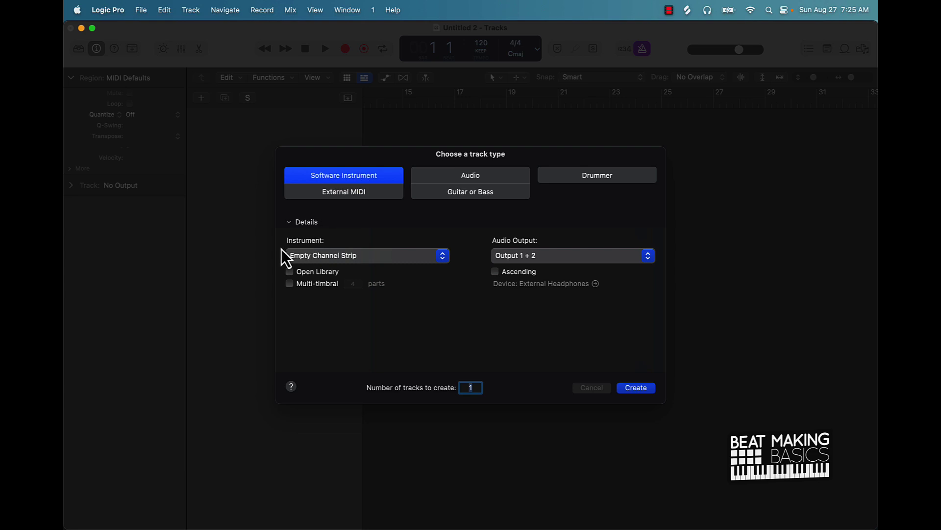
Create one software instrument track with an empty channel strip and output 1 + 2
click(325, 255)
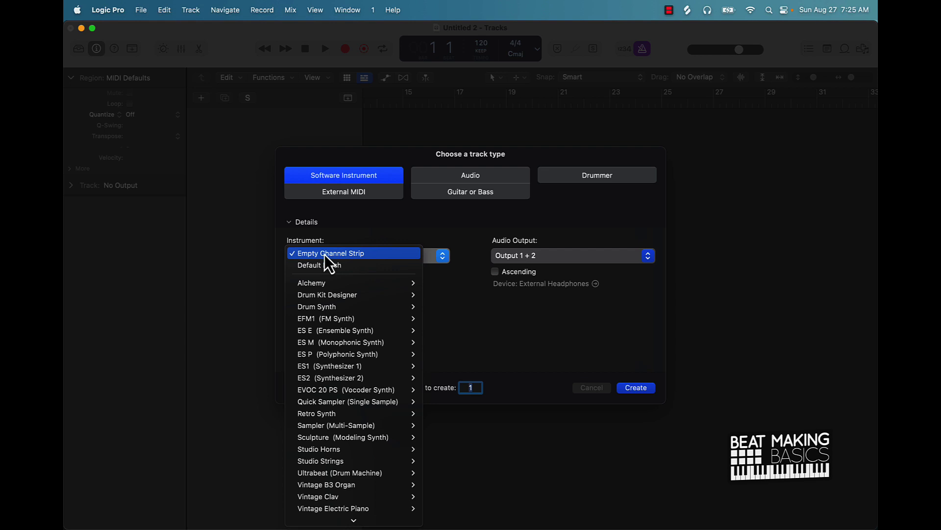
click(346, 253)
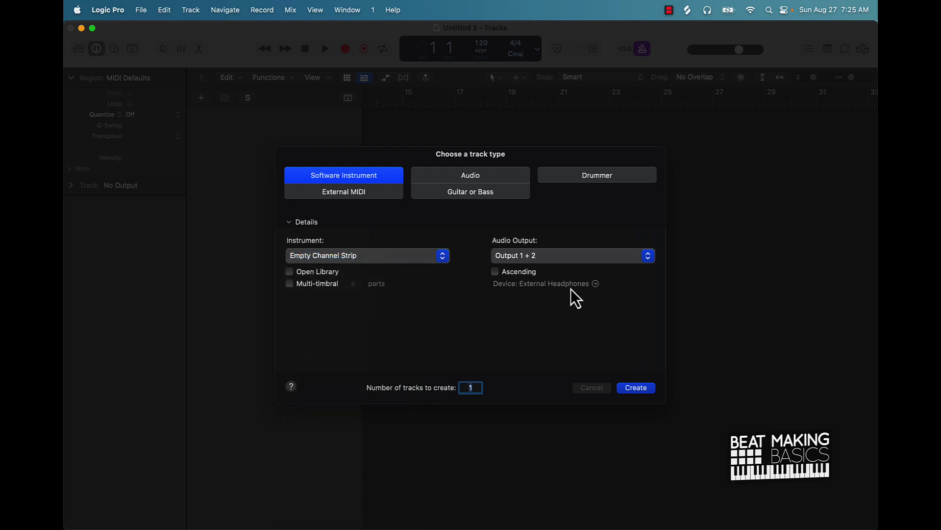
click(636, 387)
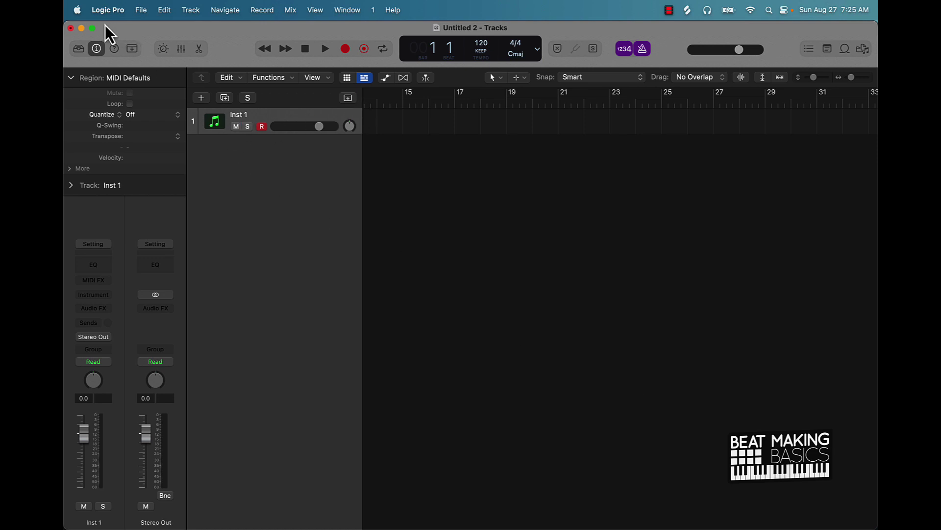
Load Drum Machine Designer as the Inst 1 track's instrument and move its window clear of the sound library
click(96, 49)
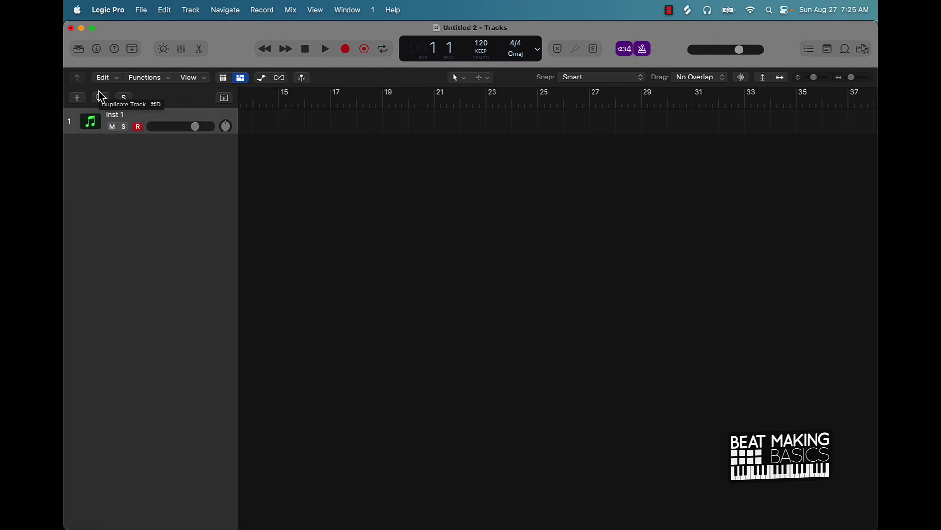
click(97, 49)
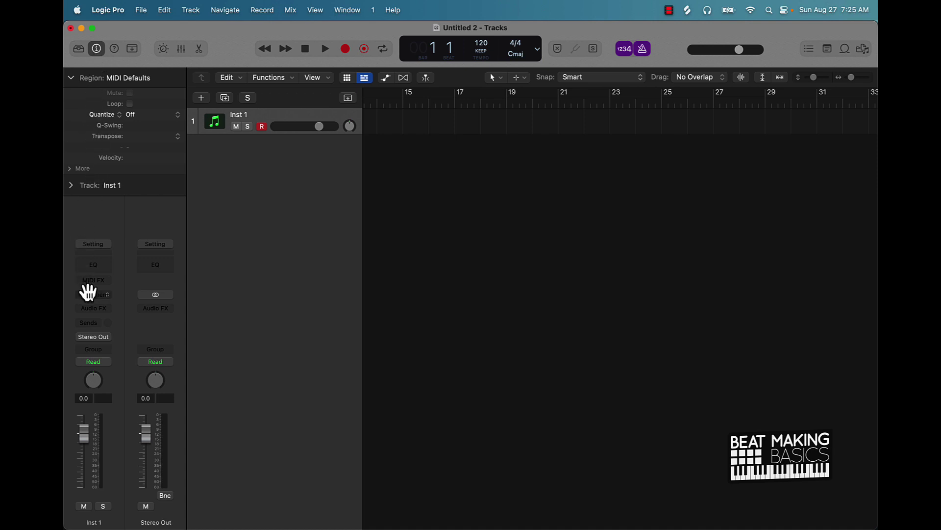
click(105, 295)
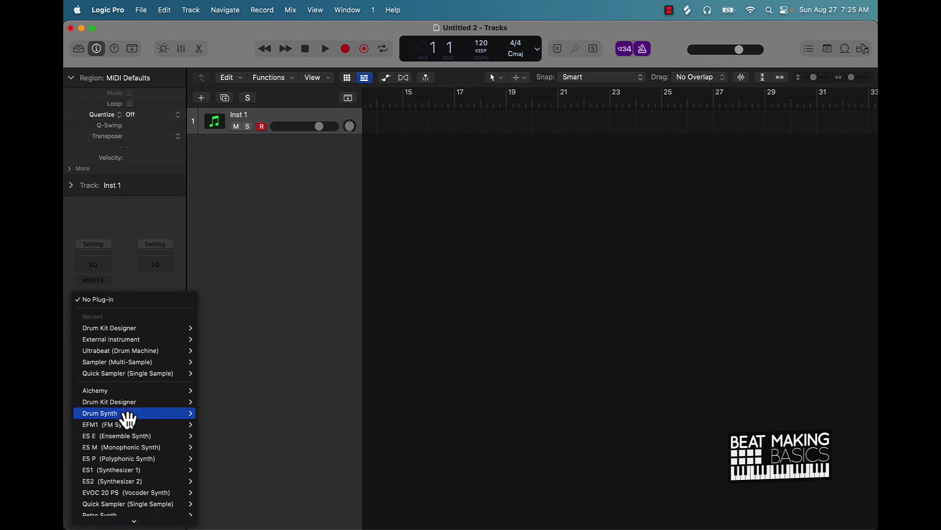
scroll(126, 421, down, 5)
mouse_move(129, 422)
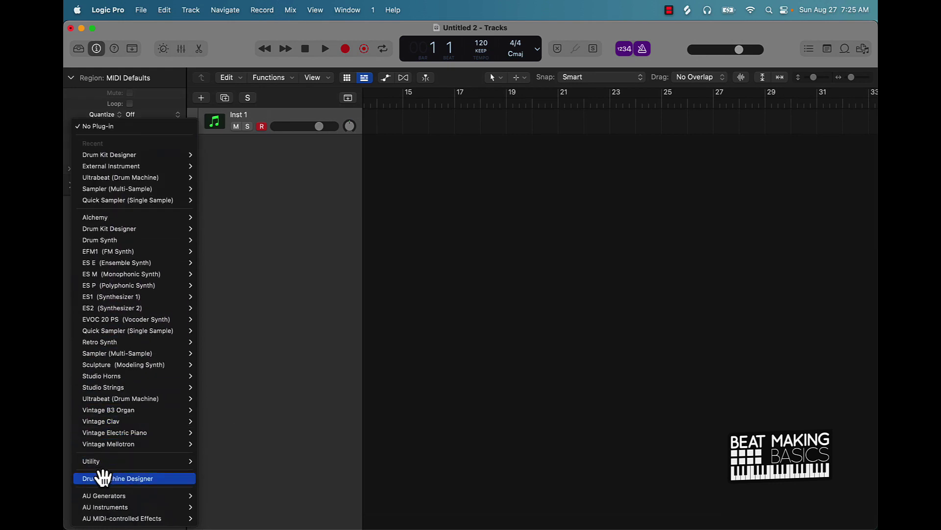
click(121, 478)
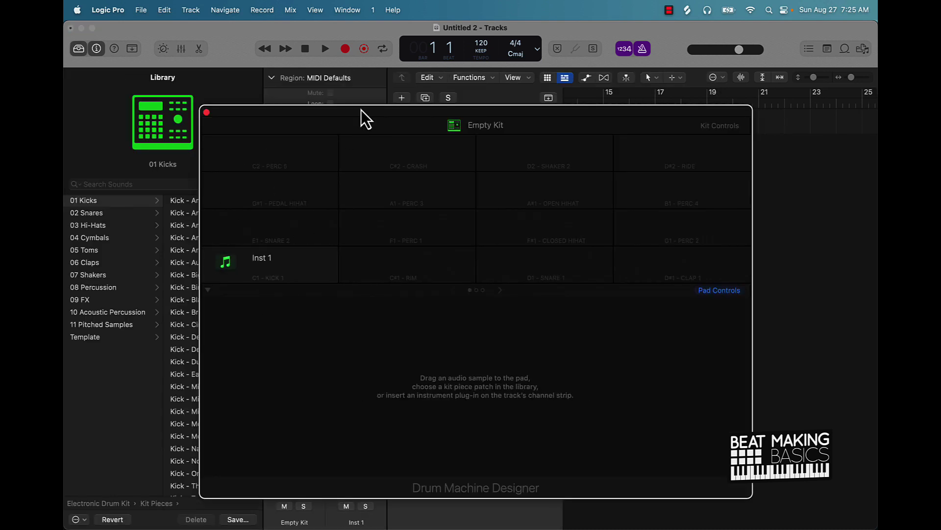
drag(361, 110, 419, 74)
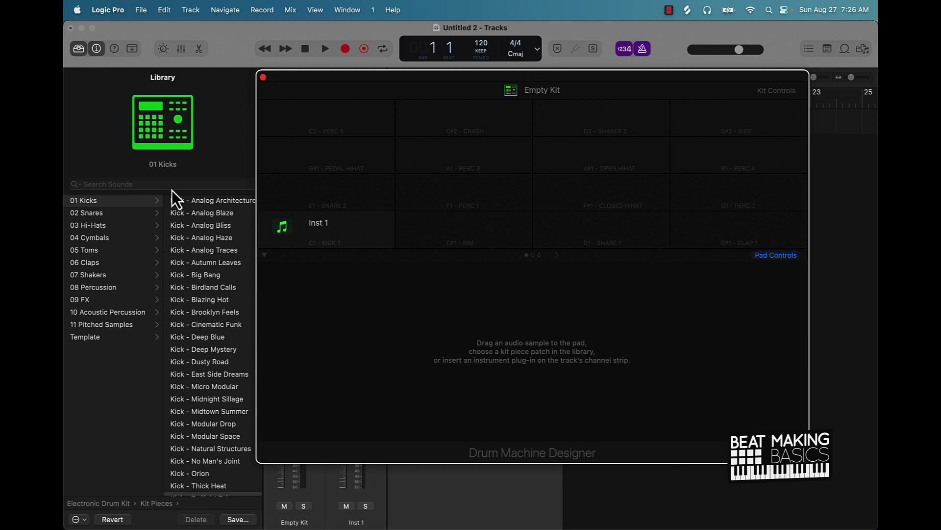
Browse the kit piece categories in the sound library from 02 Snares through Template
click(94, 212)
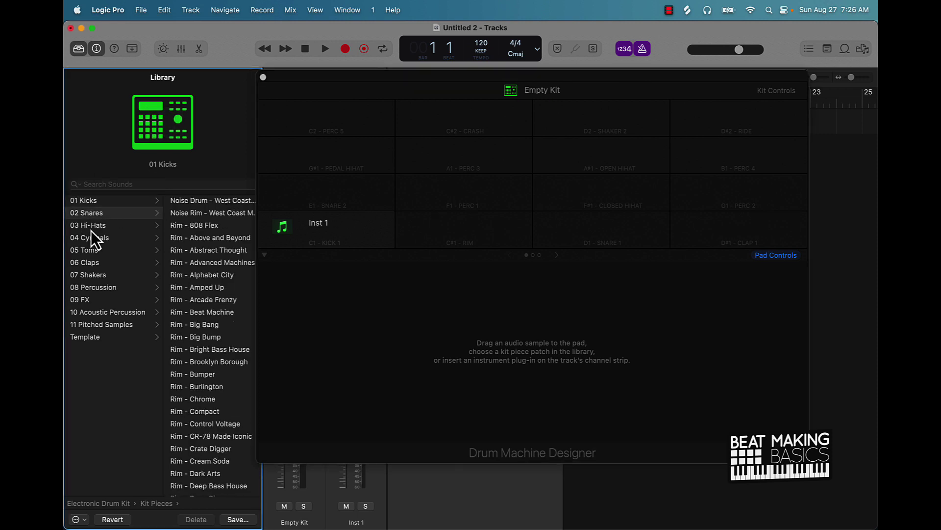
click(91, 227)
click(93, 238)
click(91, 248)
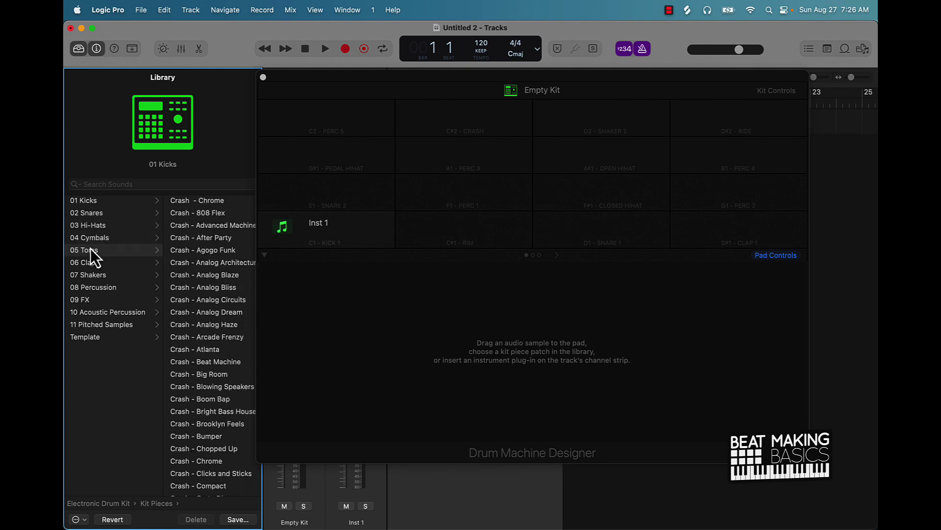
click(92, 263)
click(116, 276)
click(116, 288)
click(103, 299)
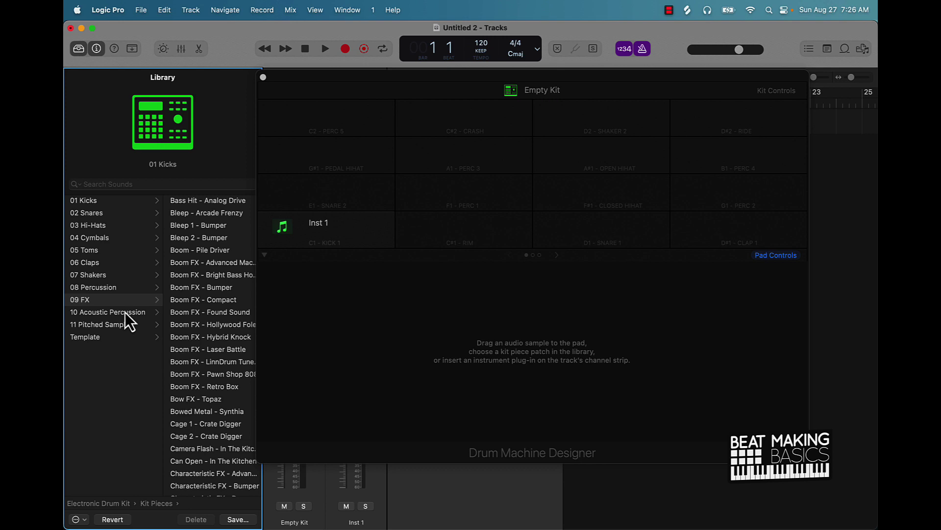
click(125, 312)
click(129, 326)
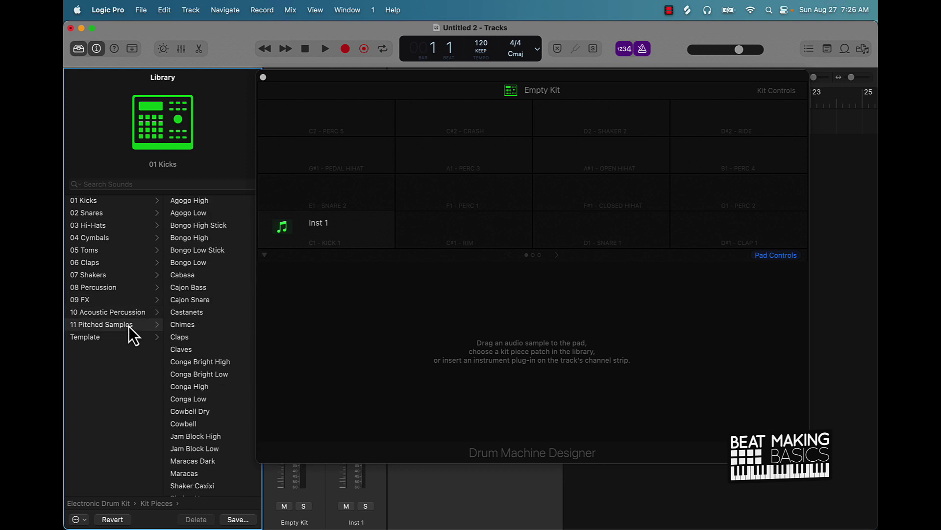
click(118, 339)
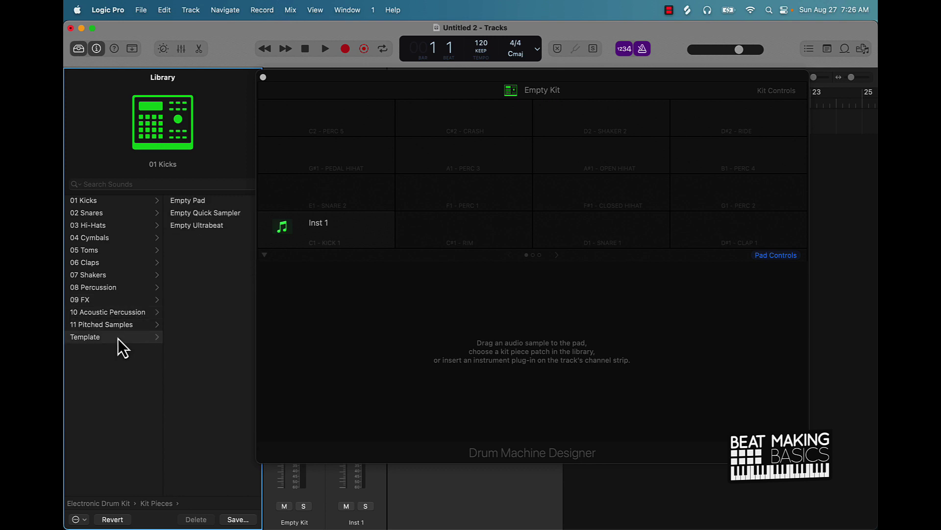
Try the Analog Architecture and Analog Blaze kicks on the C1 pad, and settle on Kick - Analog Bliss
click(118, 200)
scroll(201, 255, down, 4)
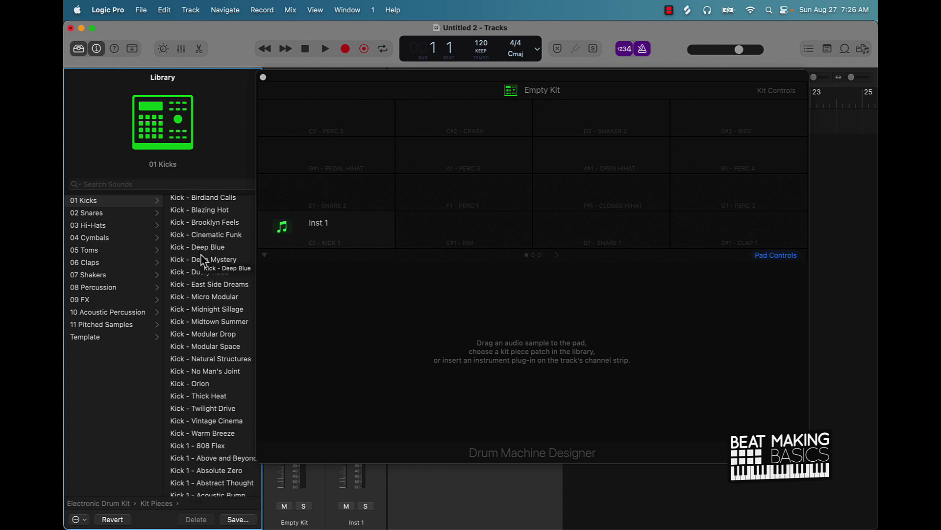
scroll(201, 260, up, 4)
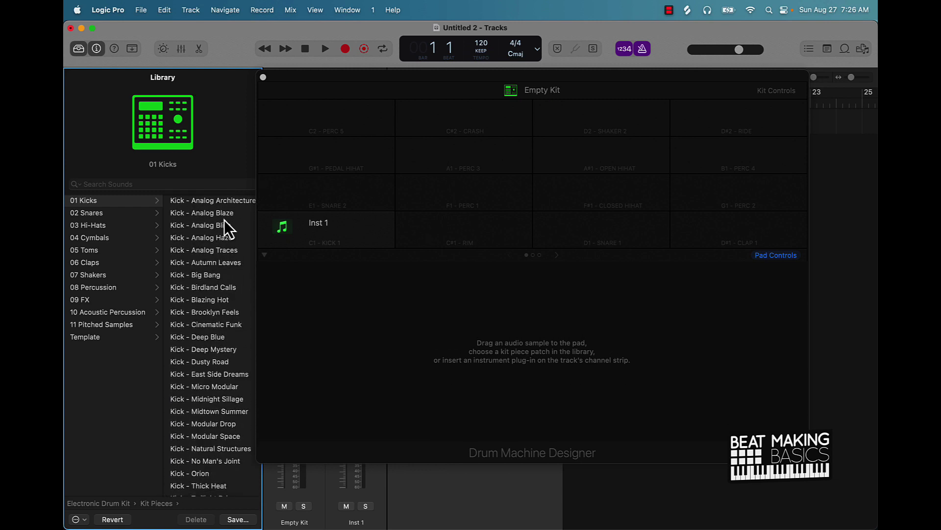
click(229, 201)
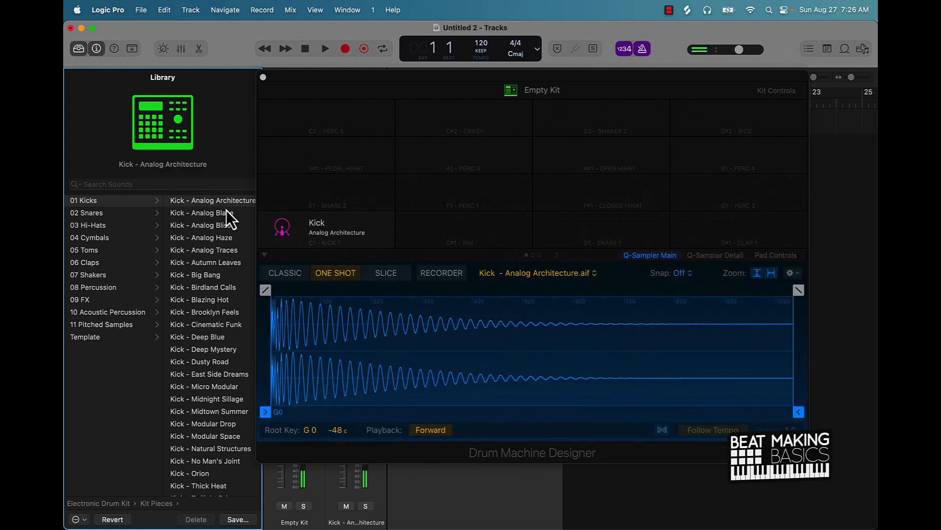
click(223, 215)
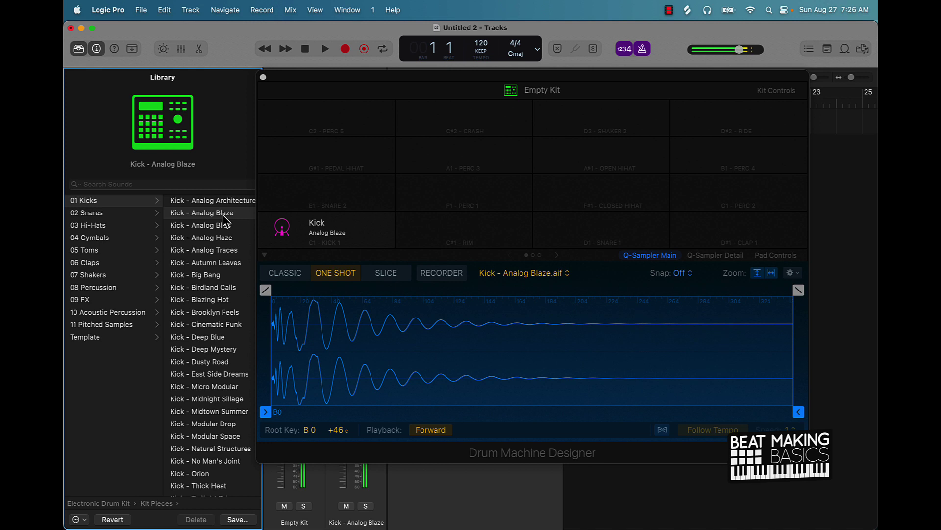
click(222, 226)
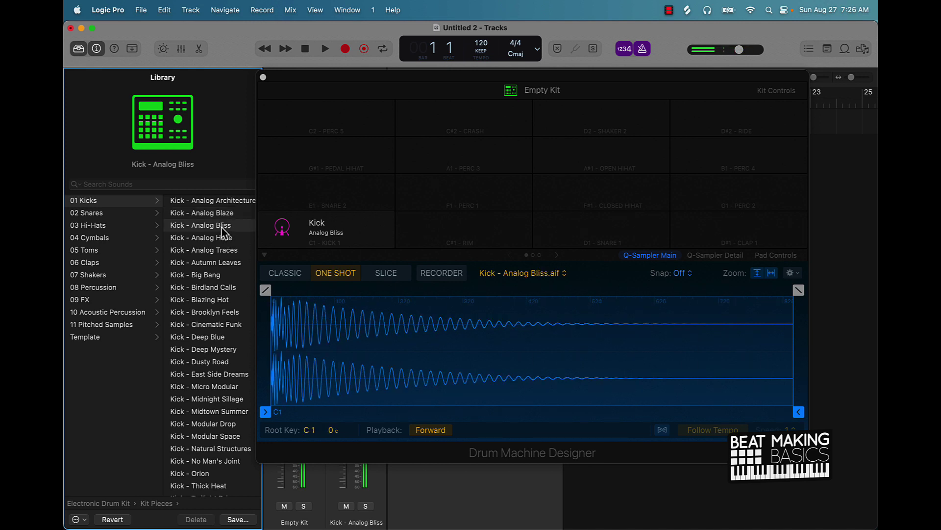
Select the C1 pad holding the Analog Bliss kick and audition its sound
mouse_move(282, 223)
click(358, 184)
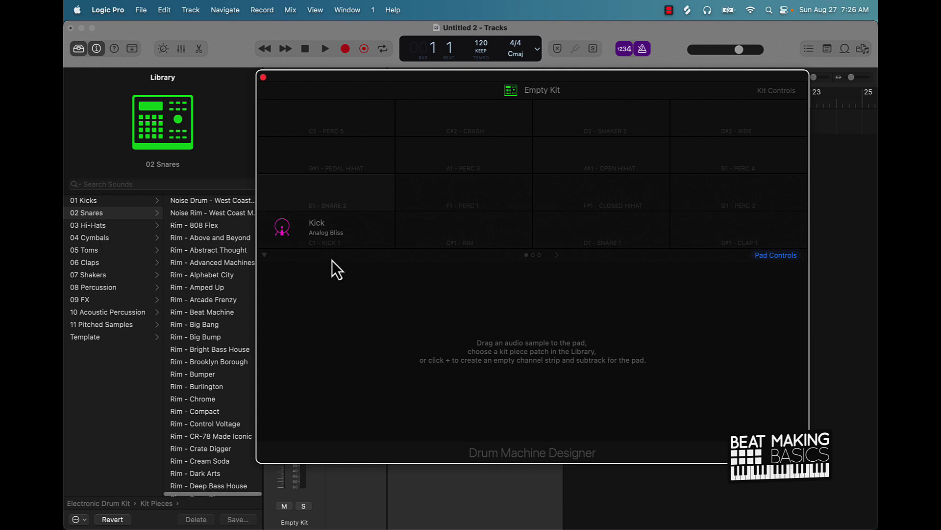
click(111, 201)
click(336, 223)
double_click(333, 222)
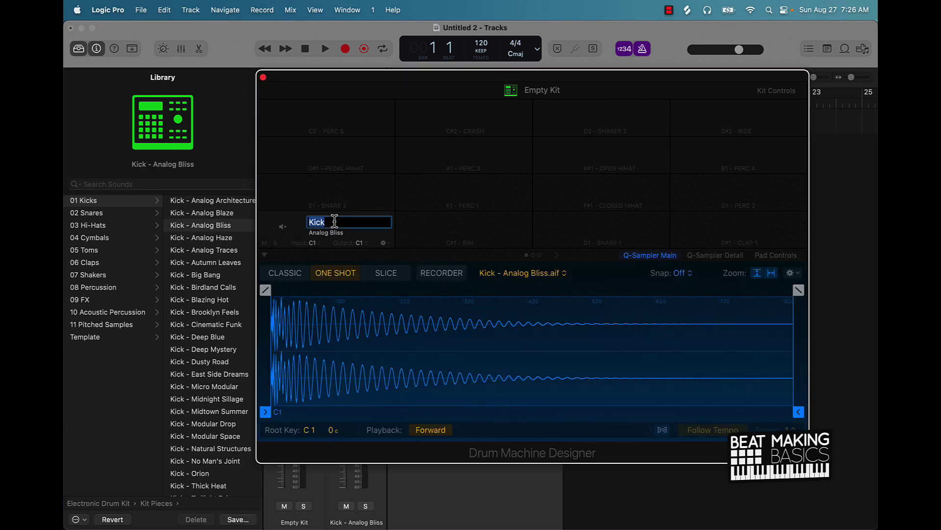
click(281, 228)
Load Kick - Autumn Leaves onto the E1 pad and audition both kick pads
click(293, 185)
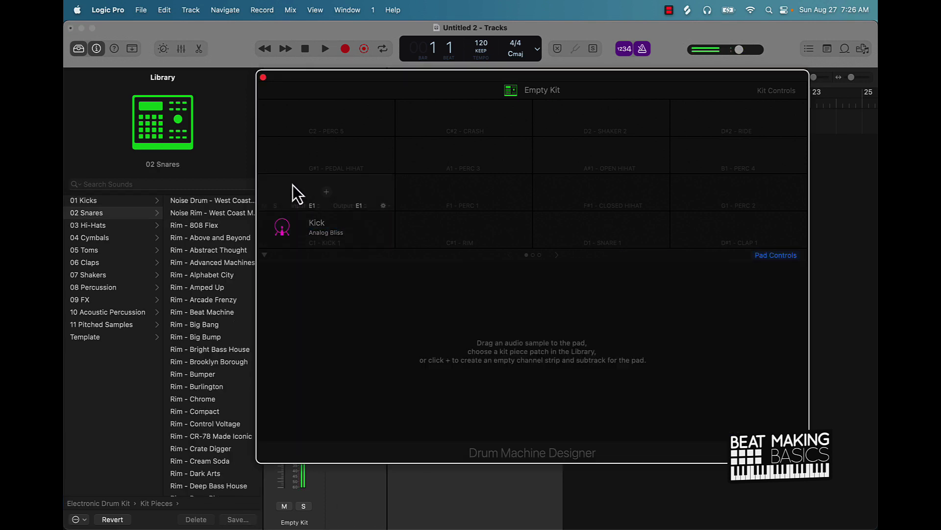
click(85, 200)
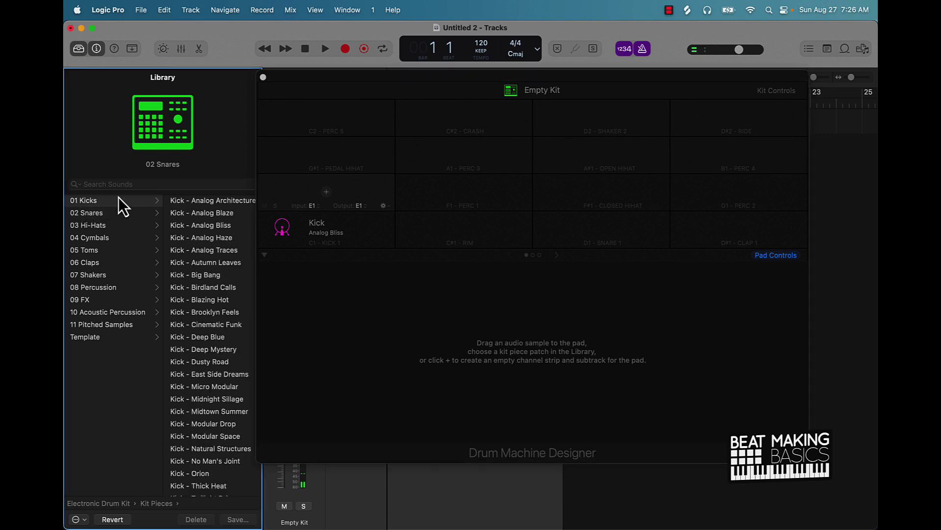
click(218, 262)
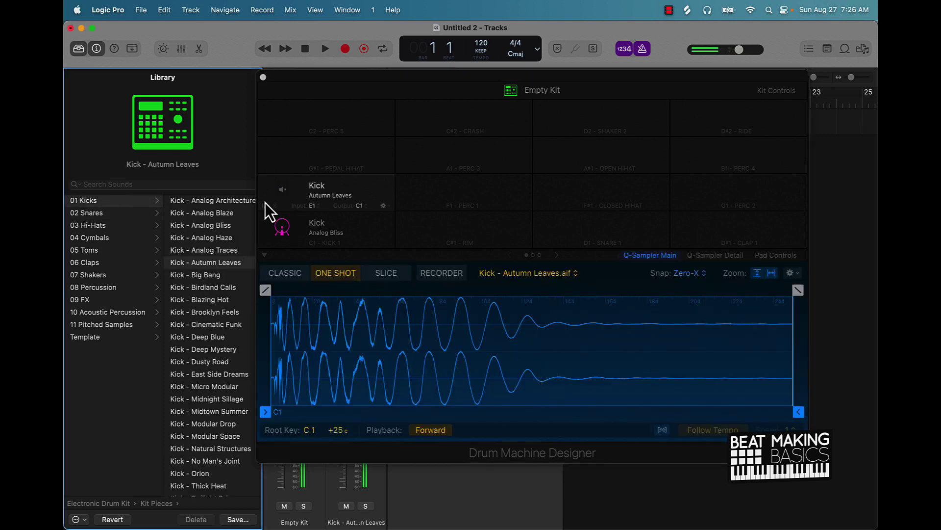
click(281, 194)
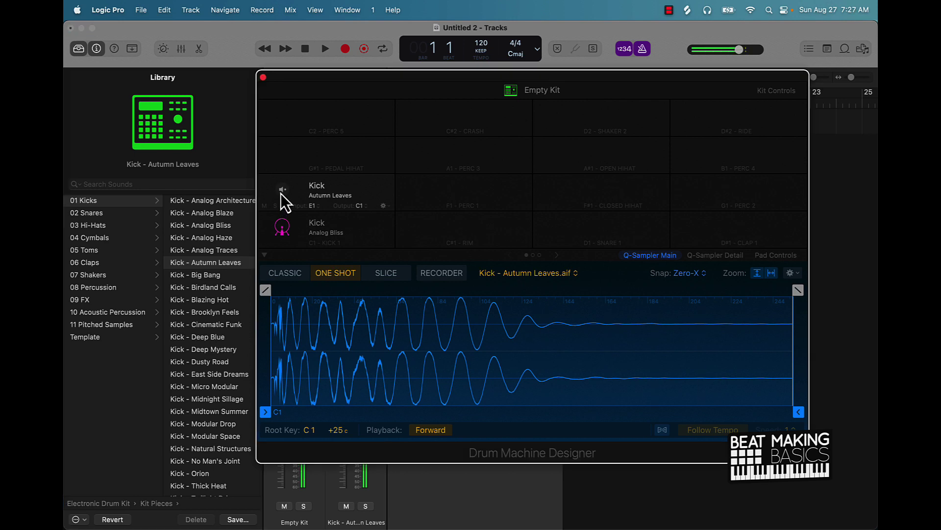
click(278, 231)
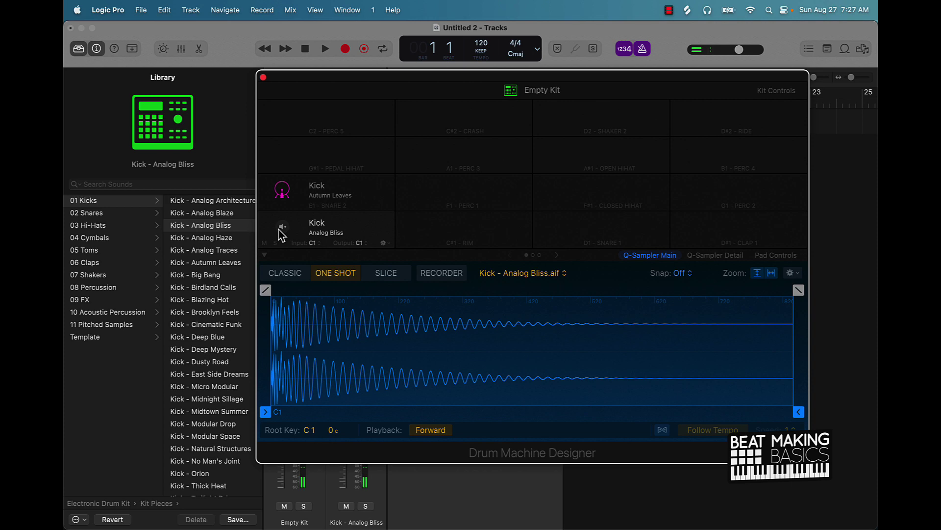
Open the Musical Typing keyboard and play the kit's kick pads with it at octave C1
key(super+k)
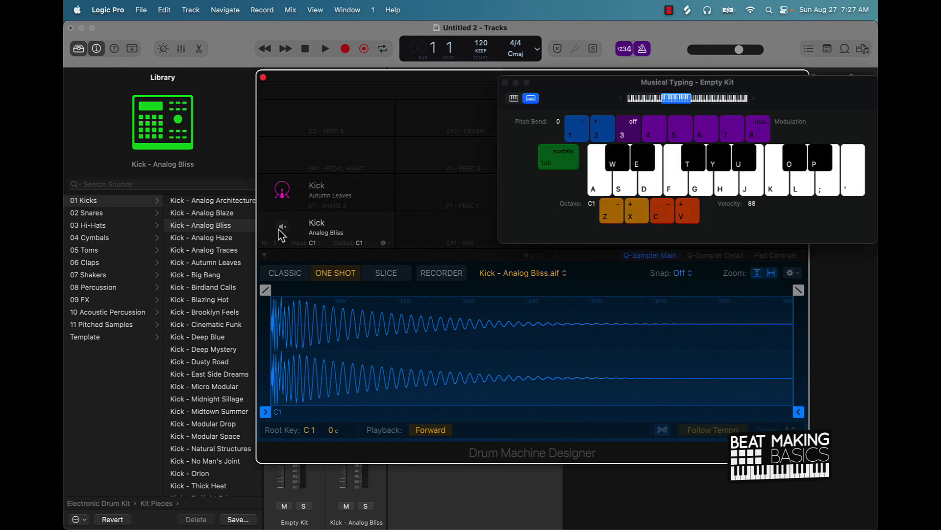
key(a)
key(h)
key(j)
key(k)
key(k)
key(s)
key(d)
key(s)
key(d)
key(a)
key(a)
key(a)
key(d)
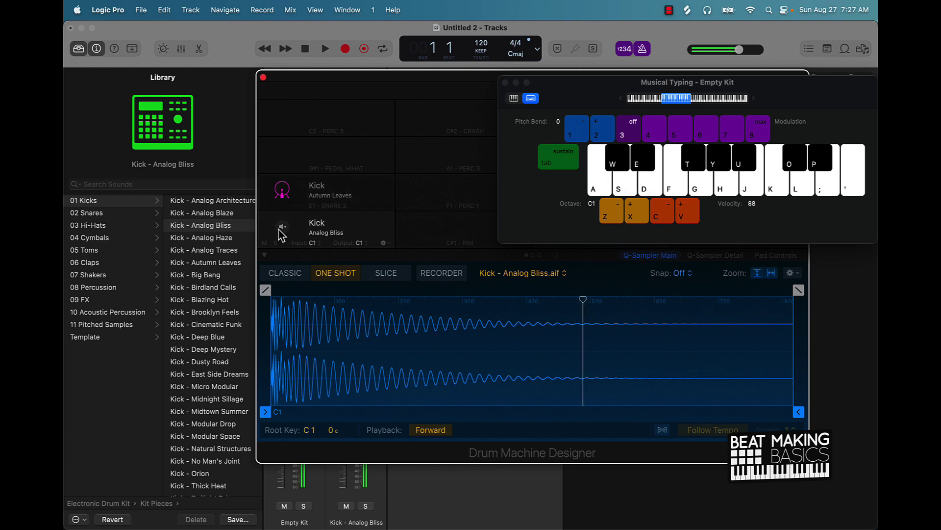
Load Hi-Hat - Blazing Hot onto the G#1 pad and arrange the kit and Musical Typing windows so the pads and keys are both visible
click(314, 156)
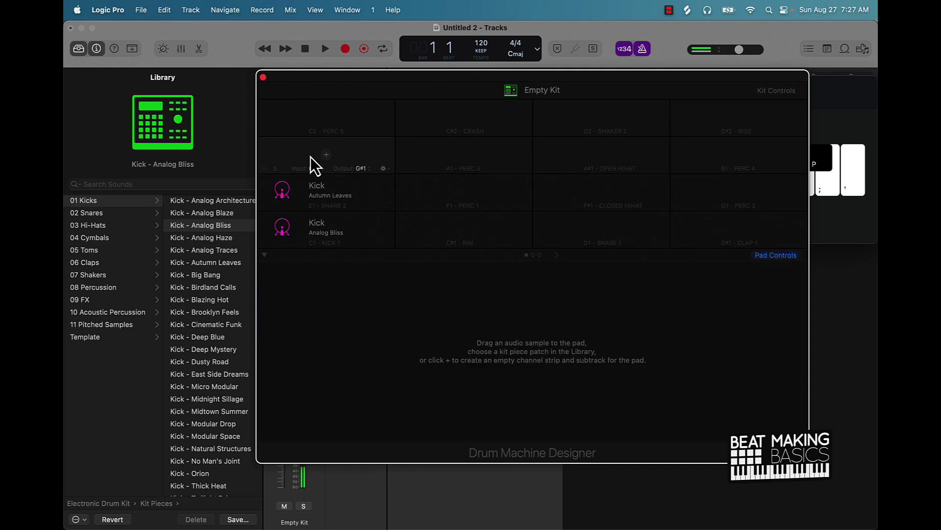
click(210, 227)
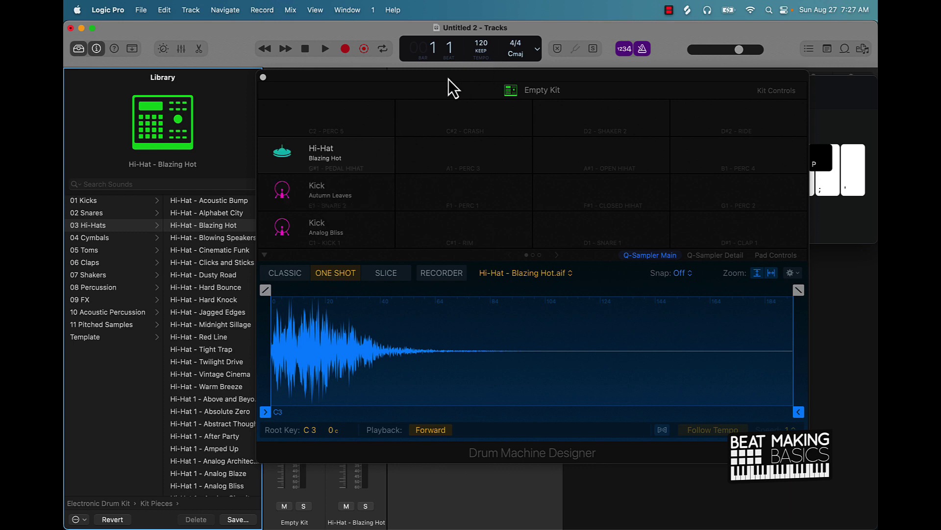
drag(447, 79, 372, 90)
click(749, 84)
drag(795, 101, 707, 85)
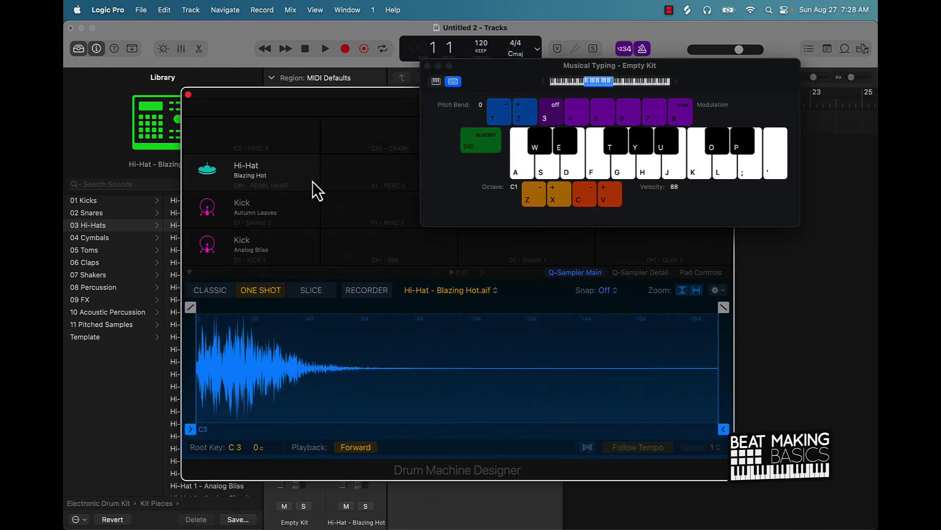
click(640, 142)
Load the Bleep - Futura percussion sound onto the C2 pad and move the kit window down to uncover the Musical Typing keys
click(265, 132)
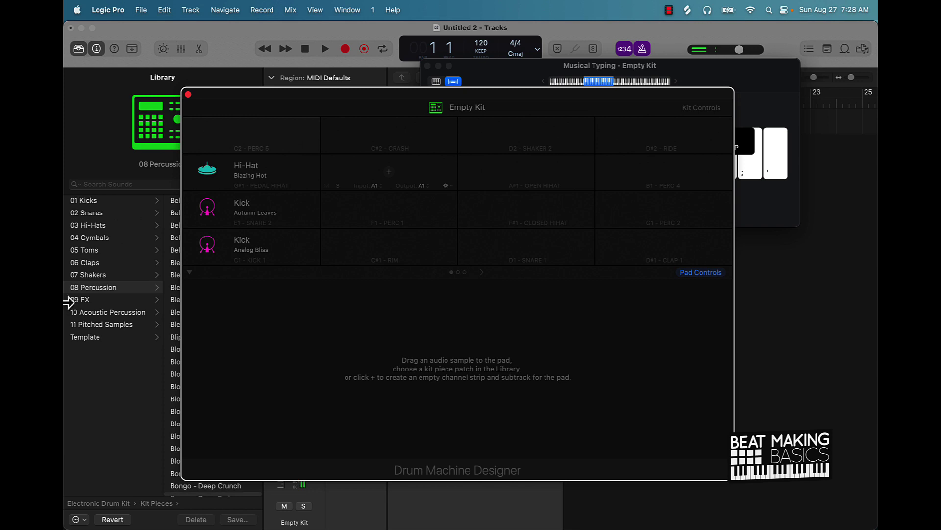
drag(258, 95, 458, 80)
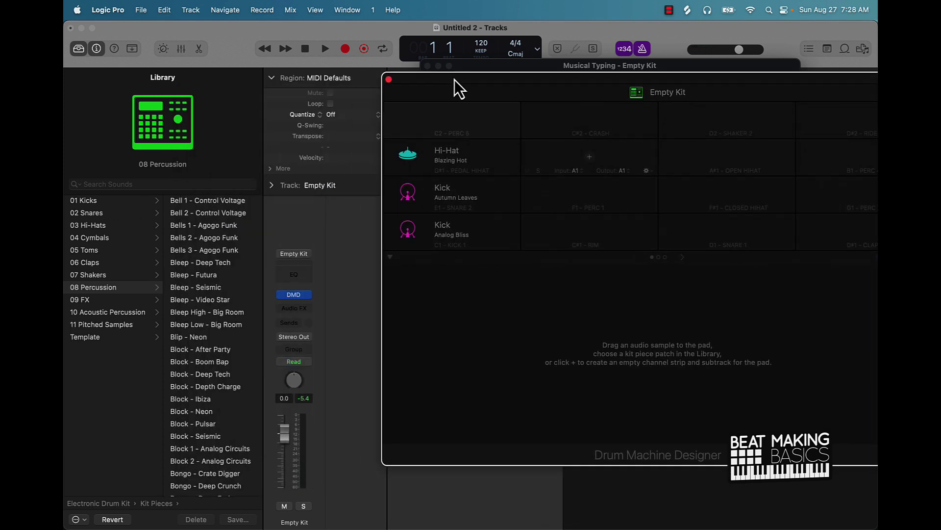
click(206, 274)
drag(644, 78, 424, 105)
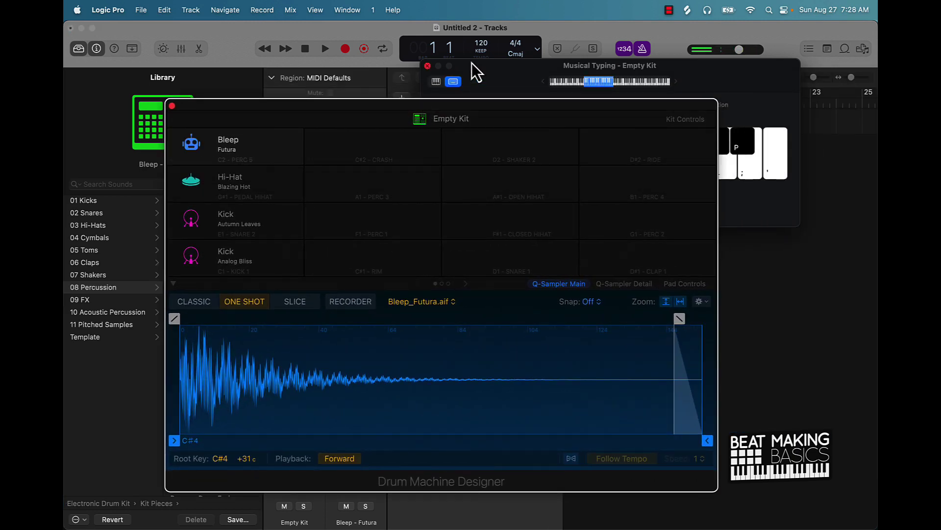
drag(543, 95, 543, 196)
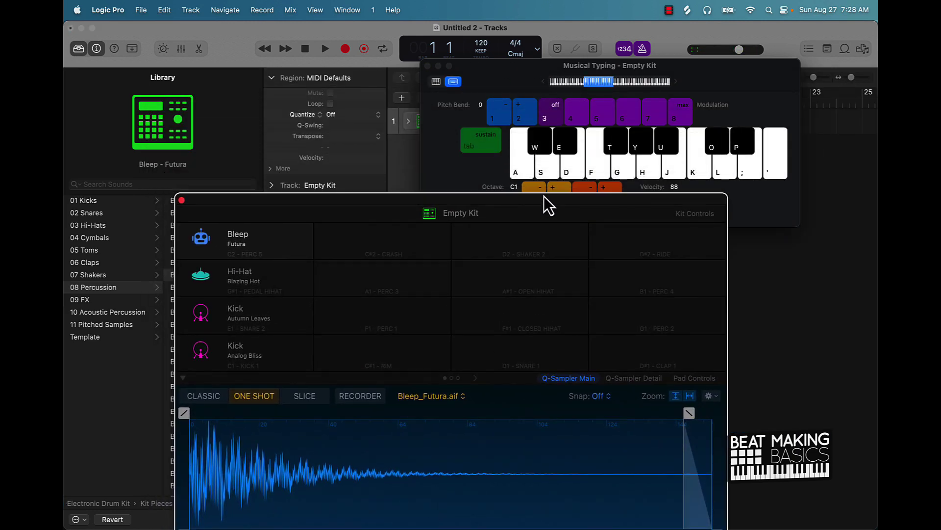
Audition the Bleep - Futura sound on the C2 pad with the Musical Typing keyboard
click(785, 163)
click(785, 163)
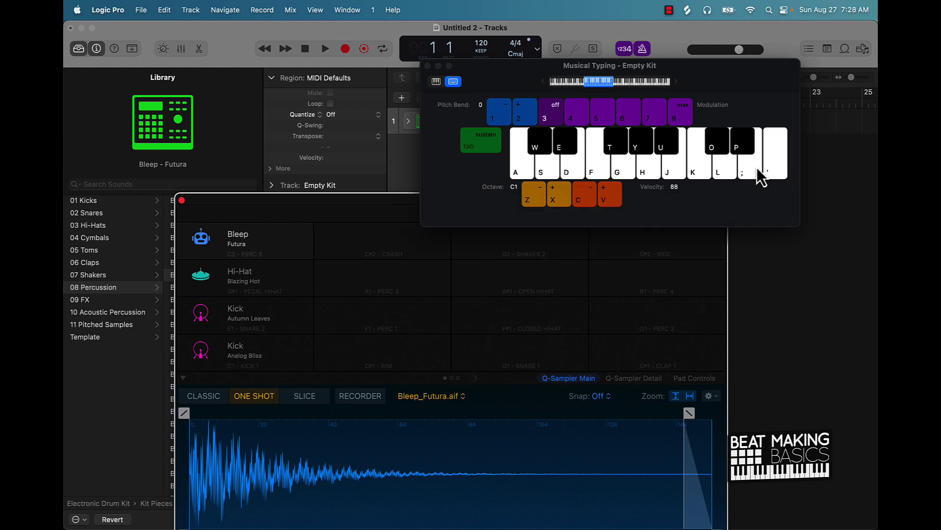
click(707, 169)
Audition several sounds from the 01 Kicks category on the C2 pad and load Kick - Deep Blue
drag(222, 196, 436, 49)
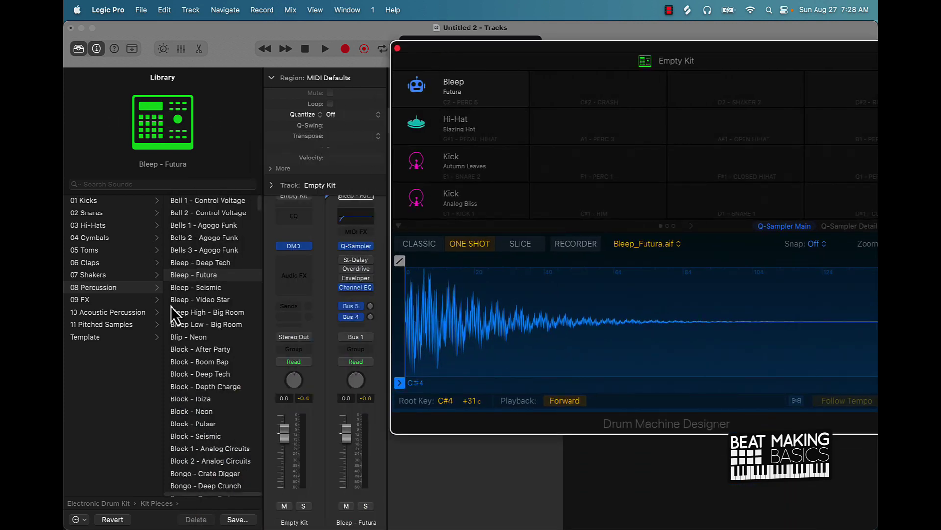
click(107, 201)
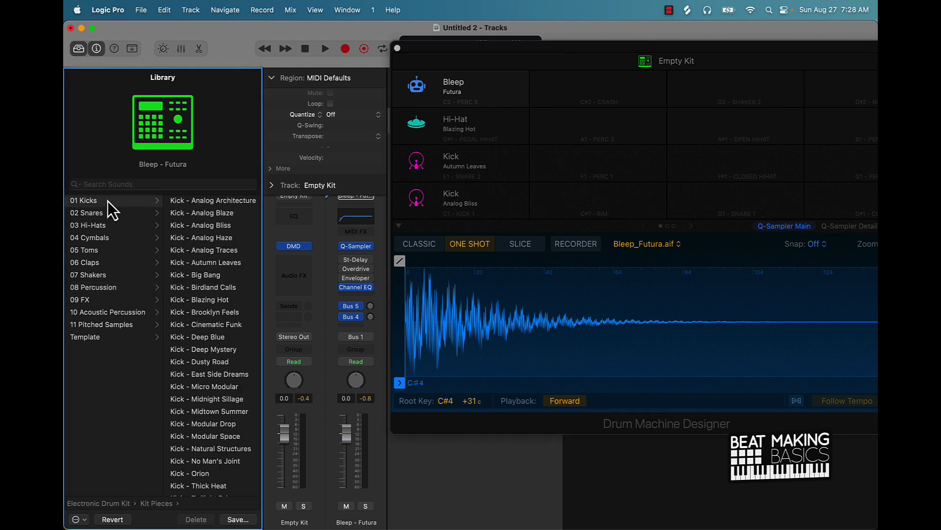
click(213, 287)
click(215, 299)
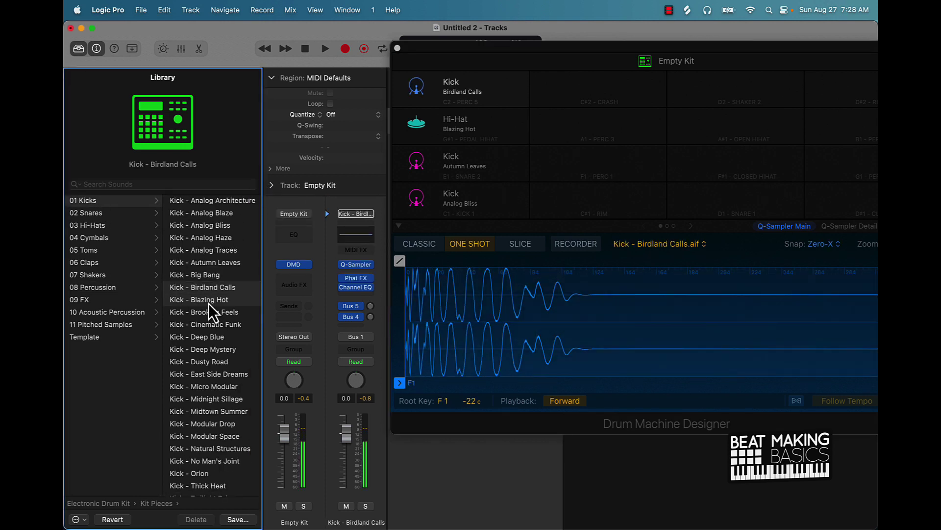
click(215, 314)
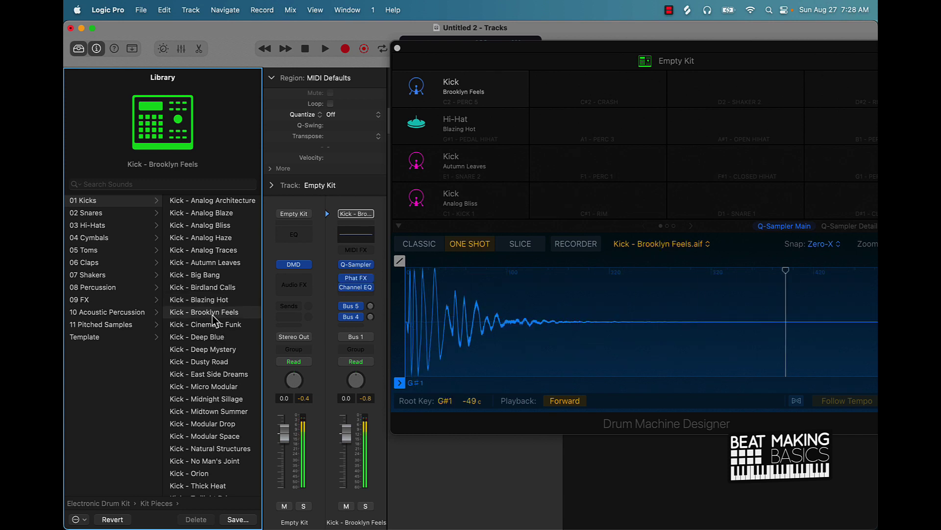
click(211, 323)
click(212, 338)
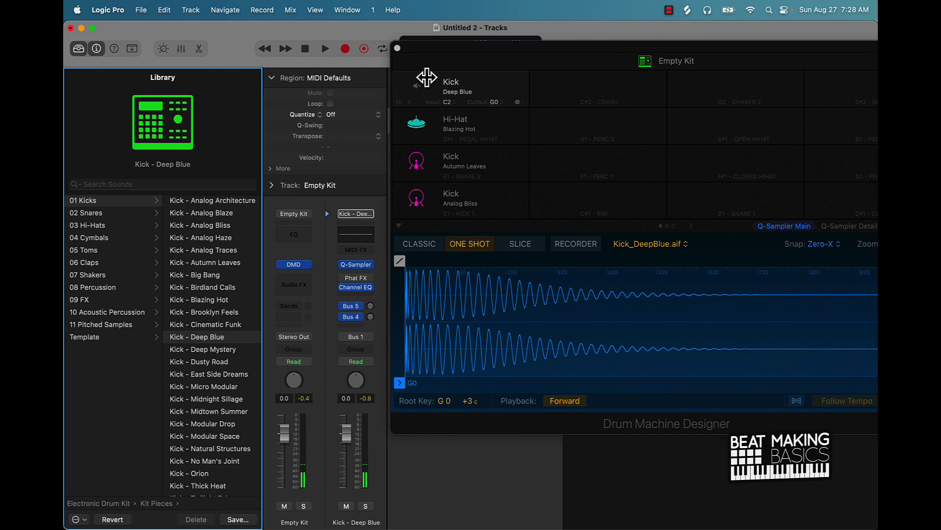
Trim the Deep Blue kick sample to roughly its first half with a short fade-out and set its playback to Reverse
click(465, 51)
drag(466, 50, 258, 30)
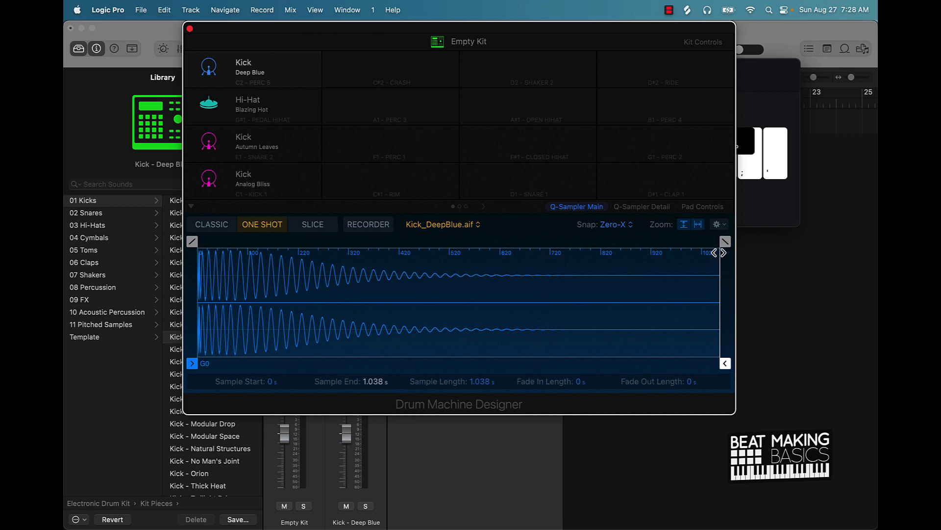
drag(725, 242, 697, 242)
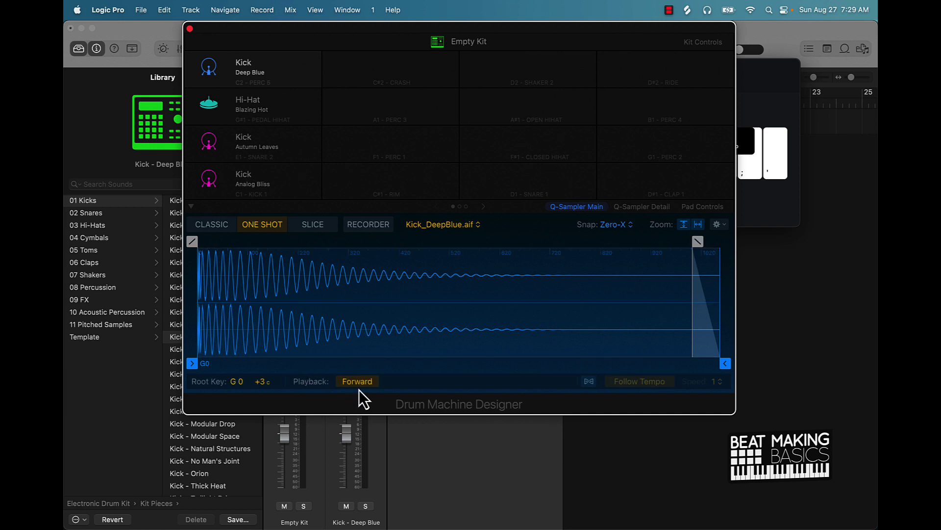
drag(724, 363, 461, 365)
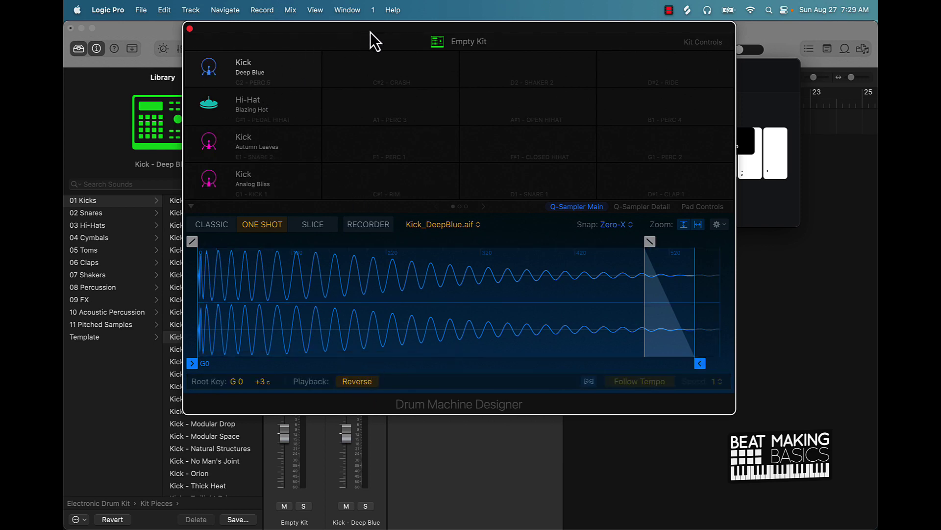
Uncover the Musical Typing keyboard and play the reversed Deep Blue kick on the C2 pad several times
drag(380, 29, 371, 221)
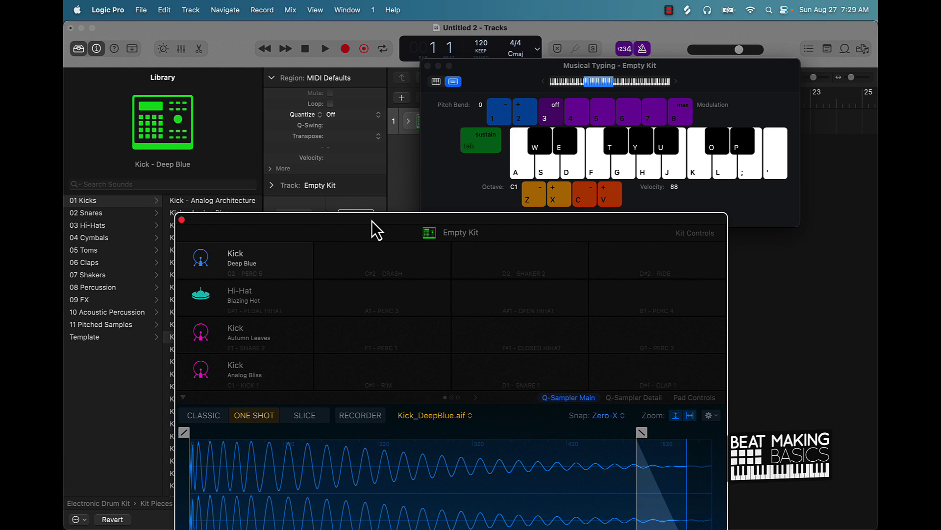
key(k)
key(k)
key(k)
key(k)
key(k)
key(k)
Open the Loop Browser, clear the windows covering it, and load the Jazz loop Fusion Electric Piano 18 onto the C#2 pad
drag(375, 227, 364, 101)
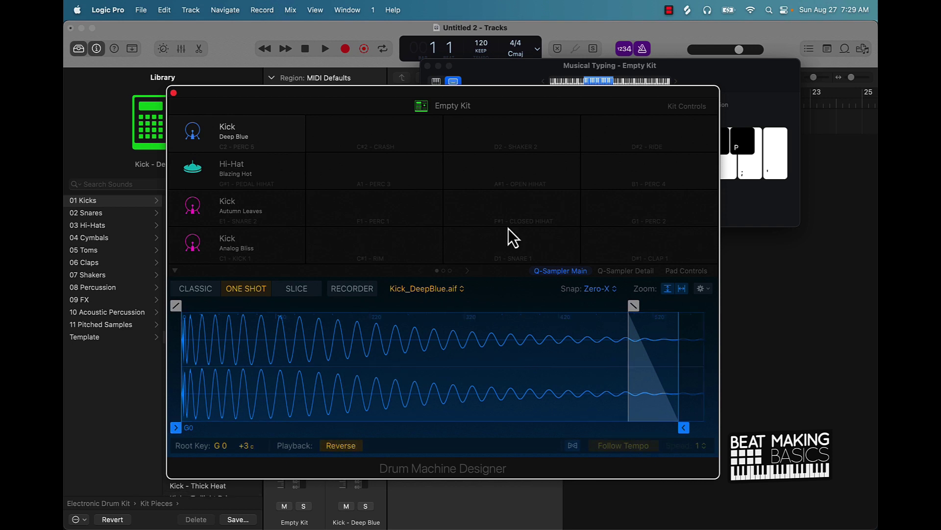
click(843, 49)
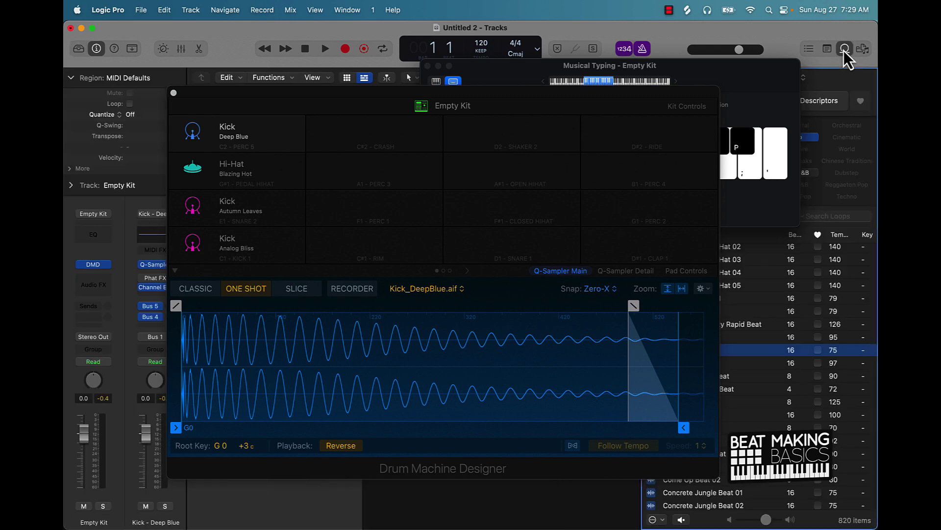
drag(620, 89, 495, 69)
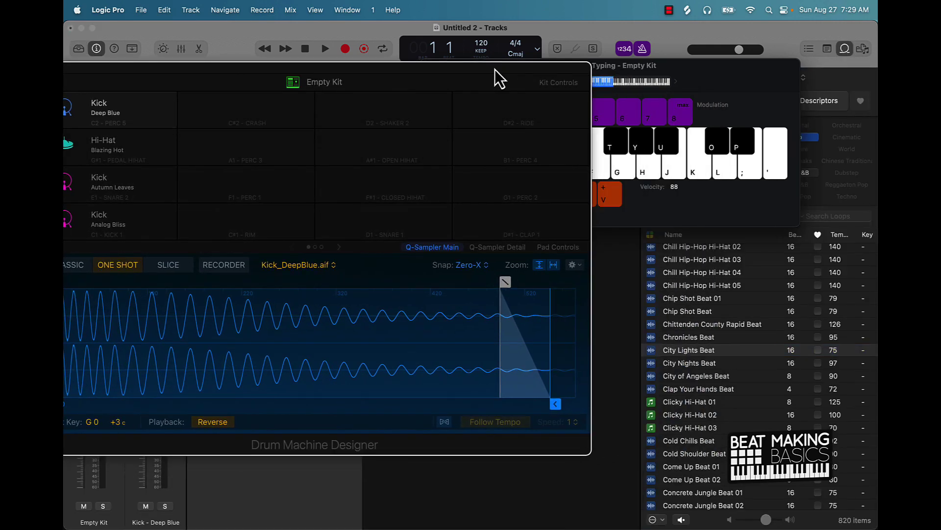
scroll(711, 373, up, 15)
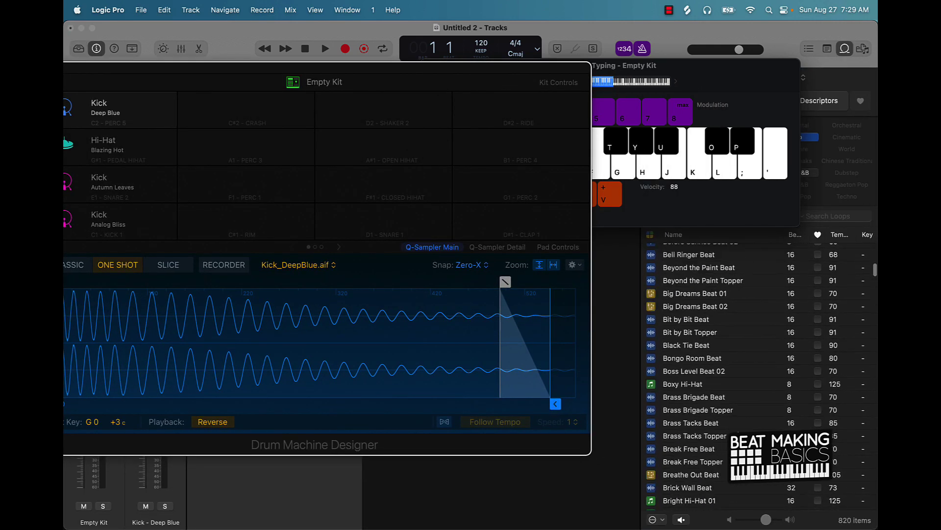
click(725, 79)
drag(725, 79, 442, 46)
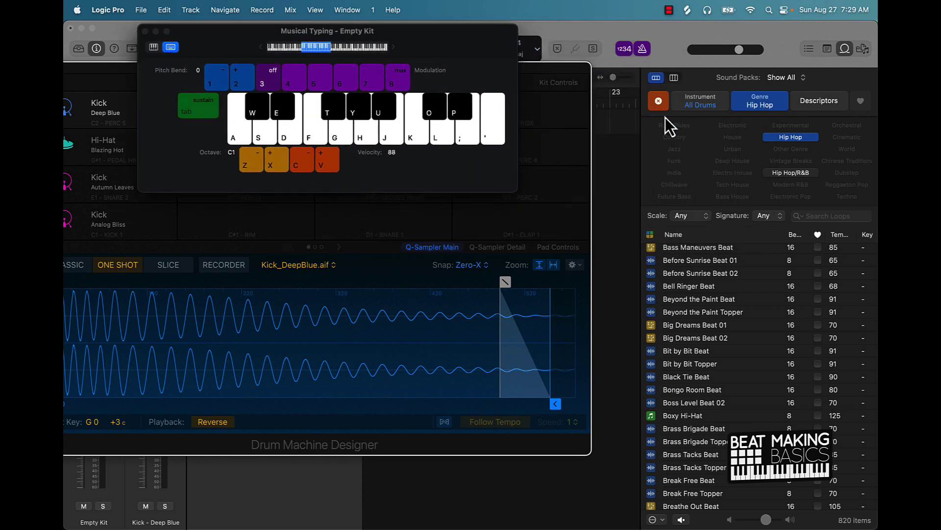
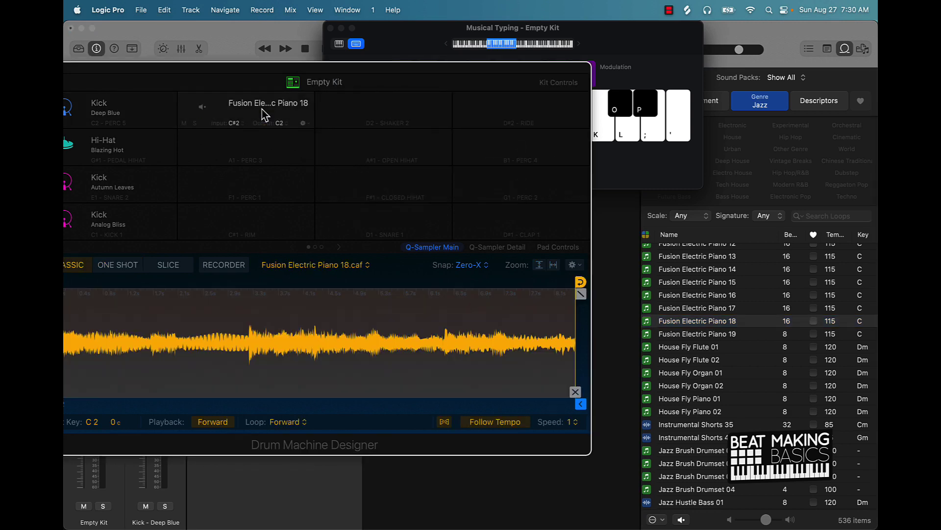
Trim the Fusion Electric Piano 18 sample to about its first 3 seconds, set it to No Loop and its playback to Reverse
drag(269, 67, 381, 54)
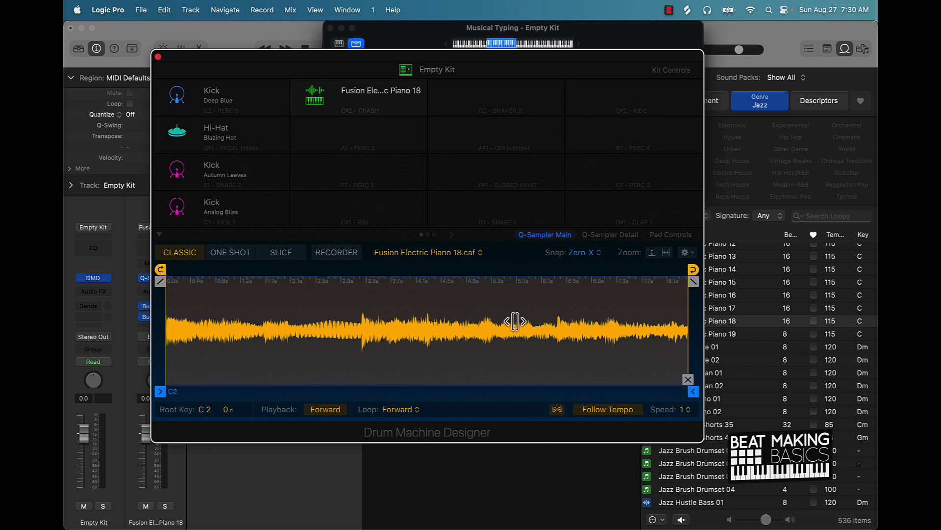
mouse_move(688, 380)
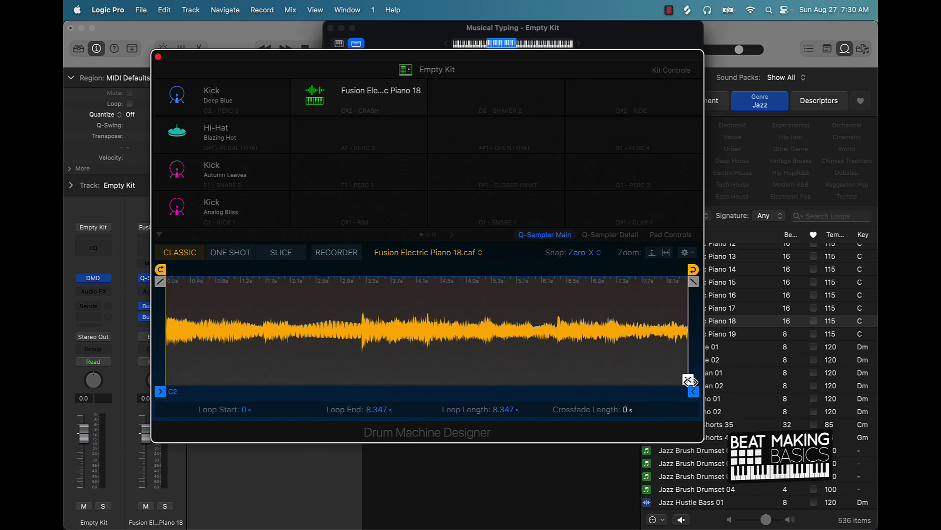
mouse_move(688, 380)
mouse_down()
mouse_move(567, 388)
mouse_move(681, 391)
mouse_move(360, 412)
mouse_up()
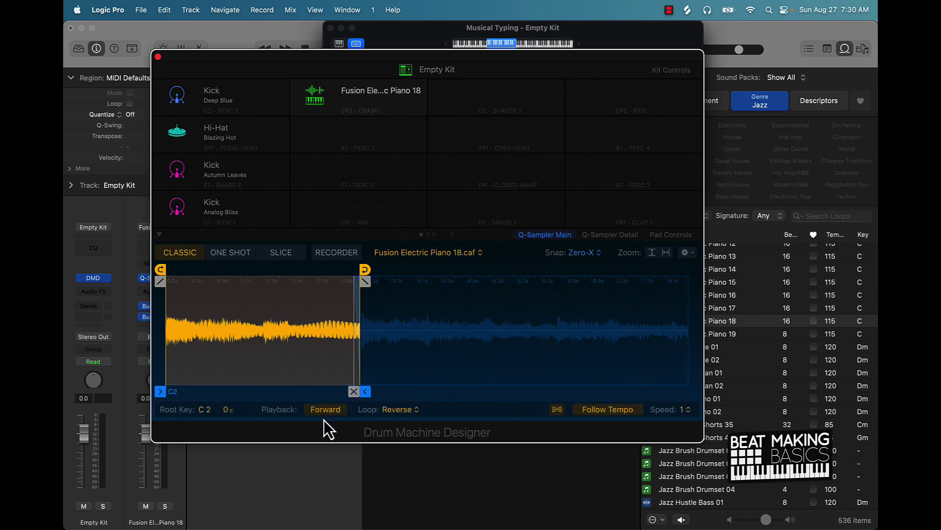
click(392, 409)
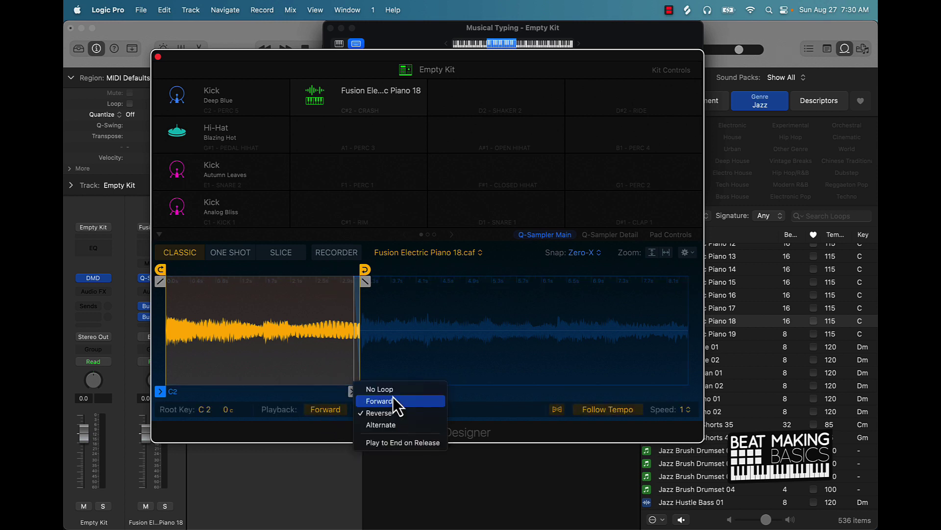
click(393, 390)
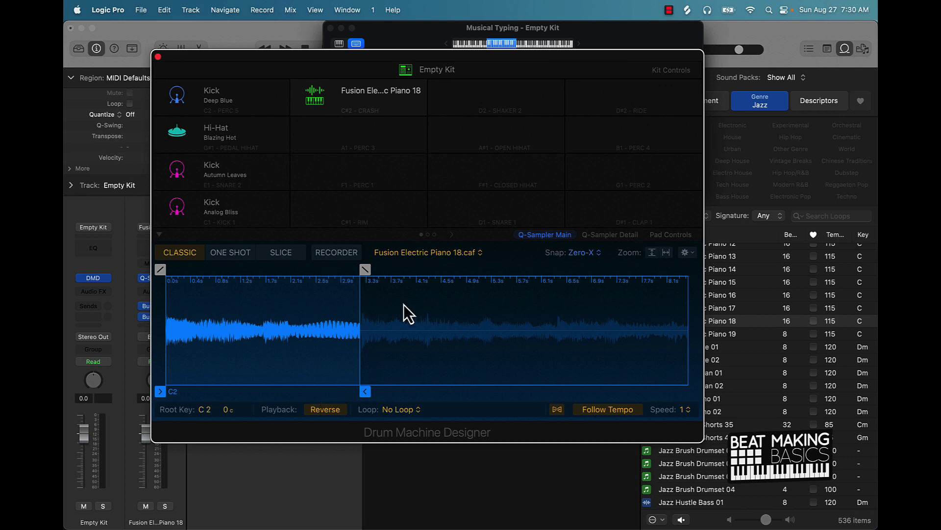
Uncover the Musical Typing keyboard, set its octave to C2 and play the reversed electric piano on the C#2 pad
click(536, 44)
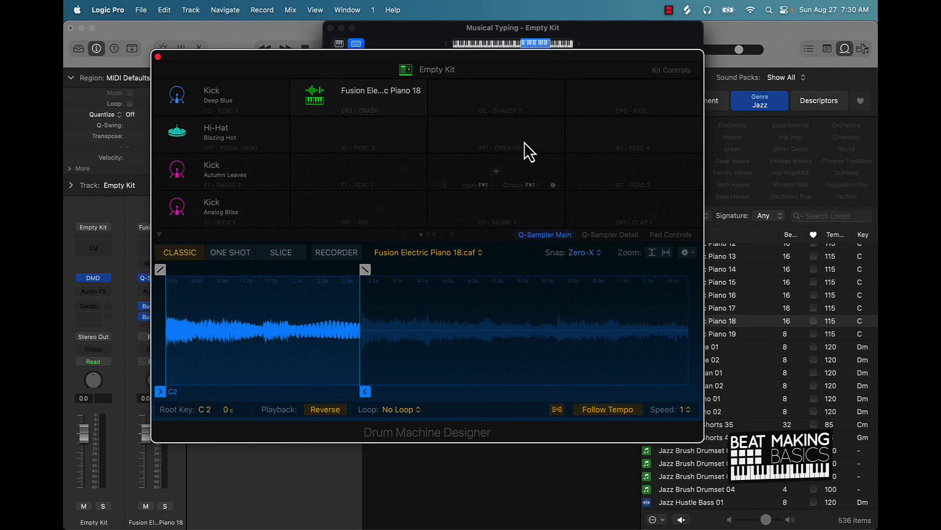
drag(511, 57, 533, 213)
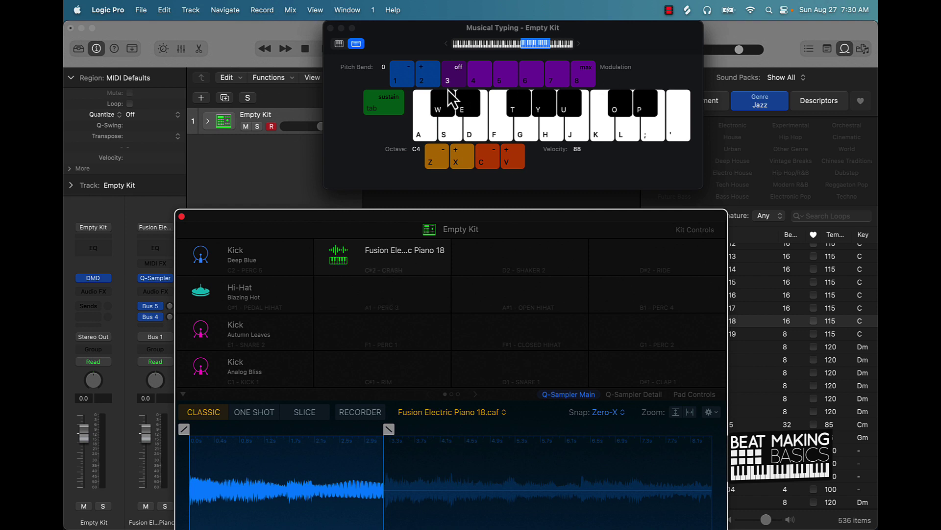
click(434, 153)
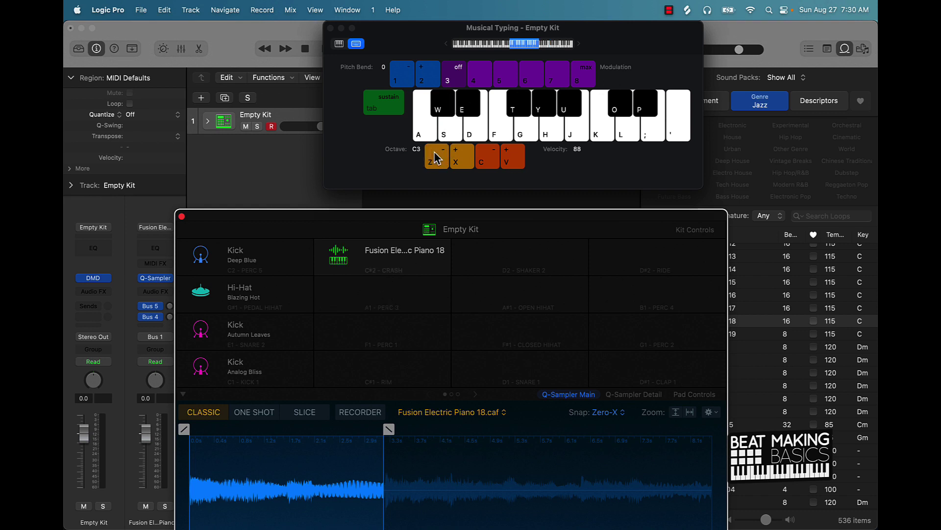
click(435, 156)
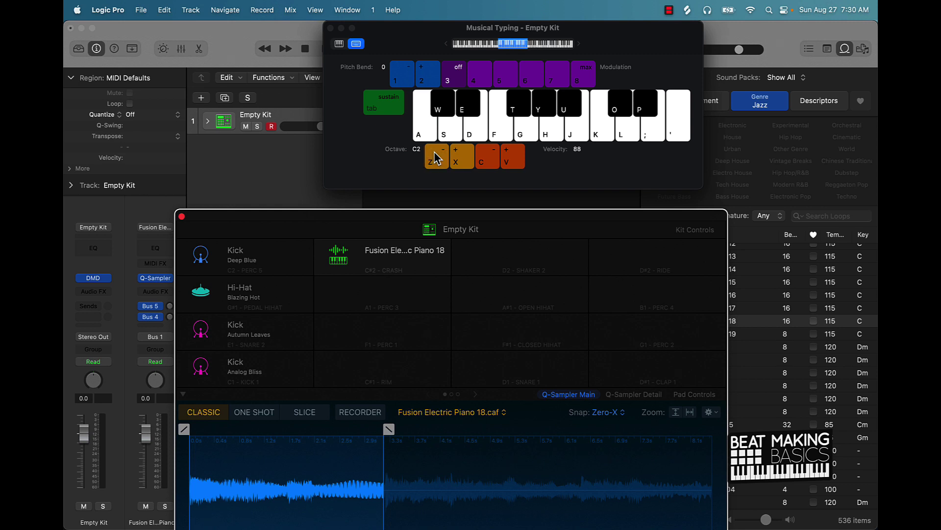
click(443, 111)
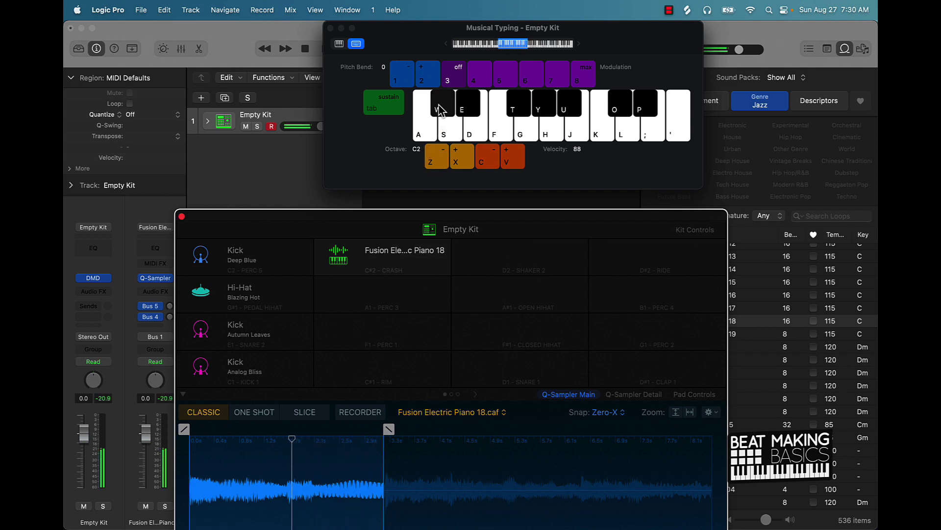
click(440, 109)
click(440, 109)
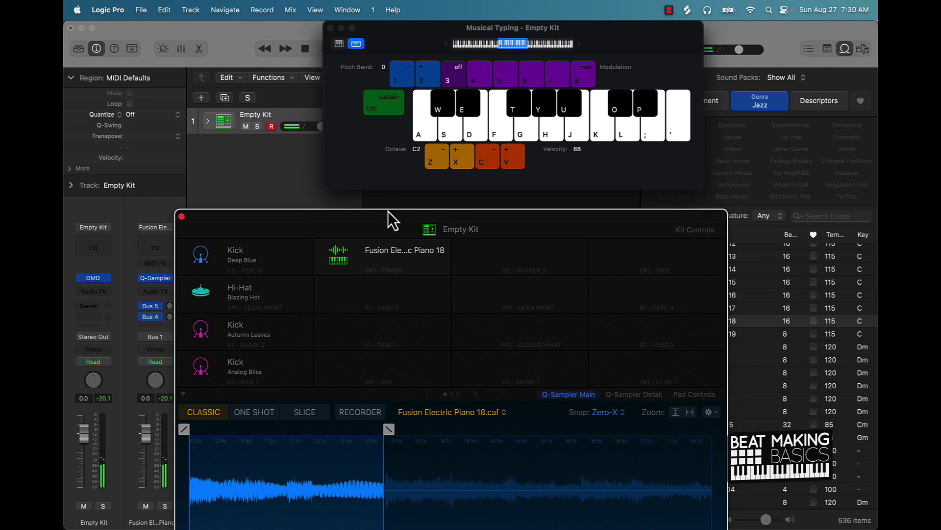
Close the Musical Typing keyboard and the Drum Machine Designer window
drag(387, 213, 341, 113)
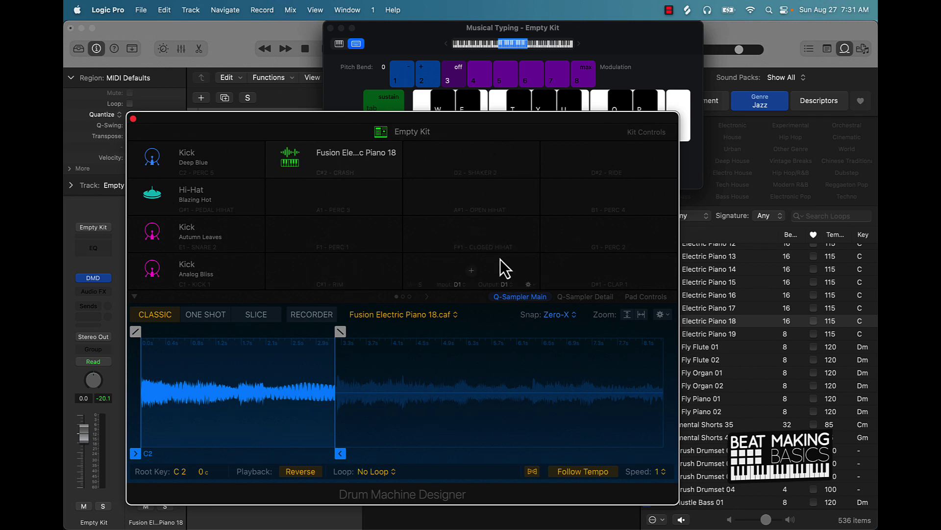
drag(634, 28, 708, 43)
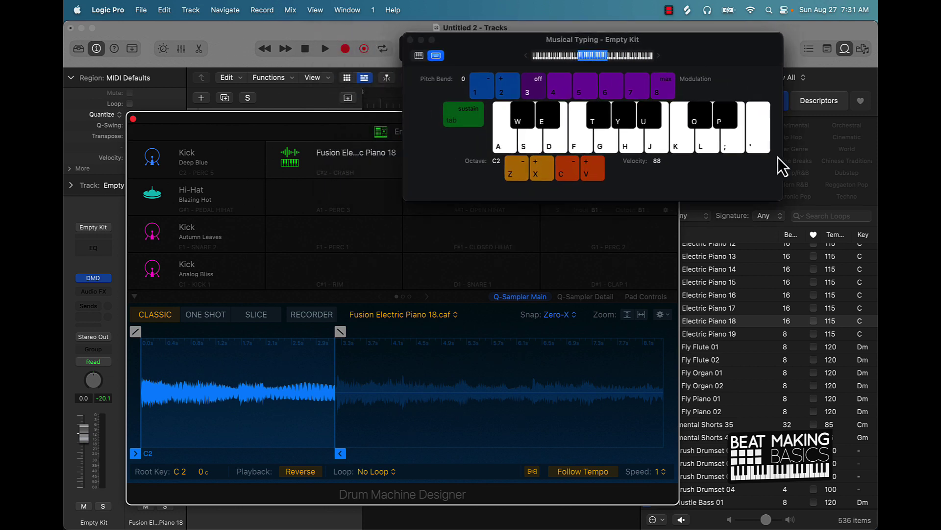
click(410, 40)
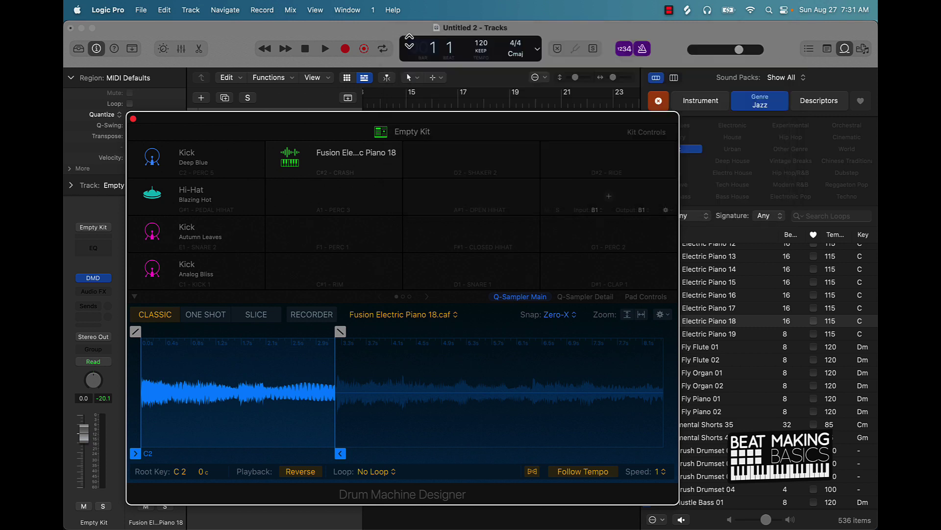
drag(345, 130, 513, 119)
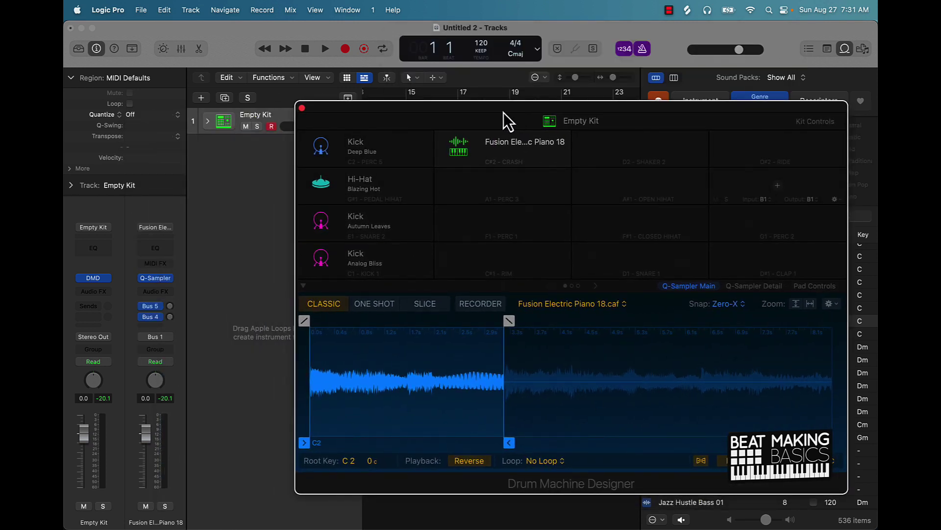
click(302, 109)
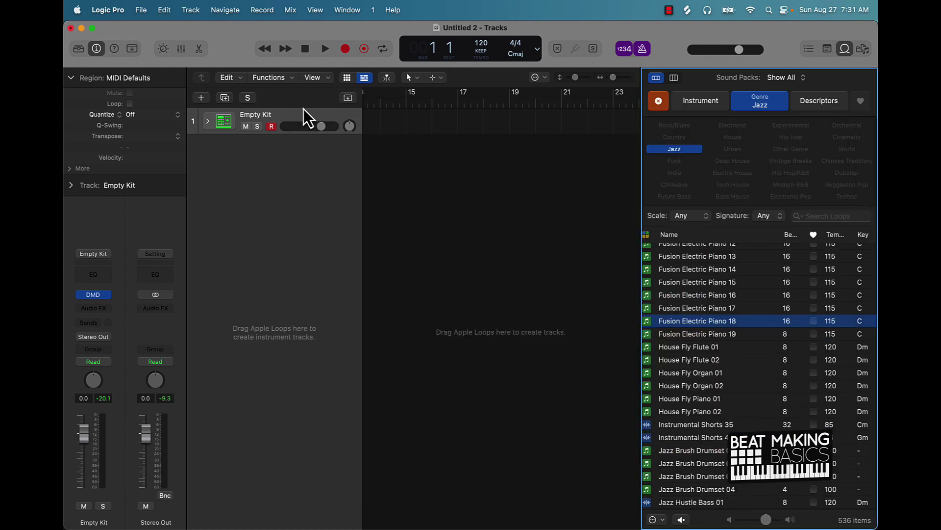
Replace the Empty Kit track with a new software instrument track and load an empty Drum Machine Designer on it
key(super+BackSpace)
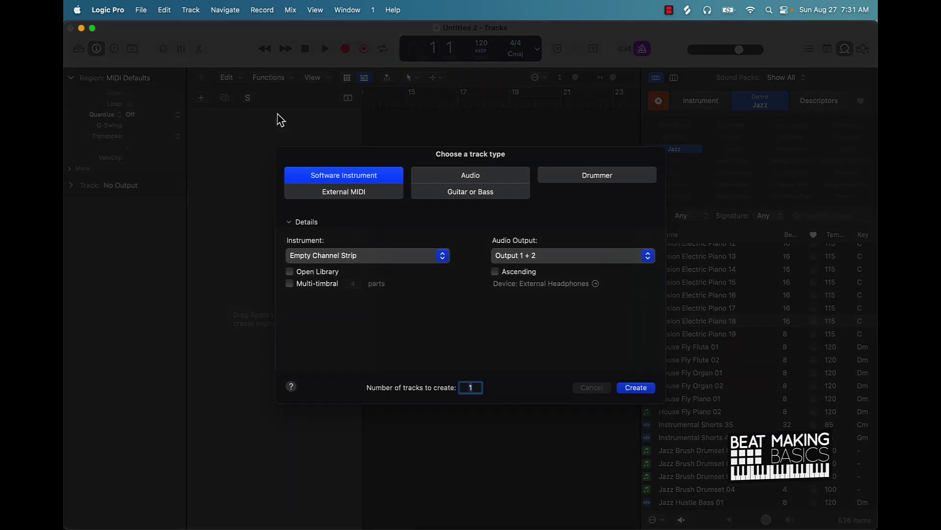
click(637, 387)
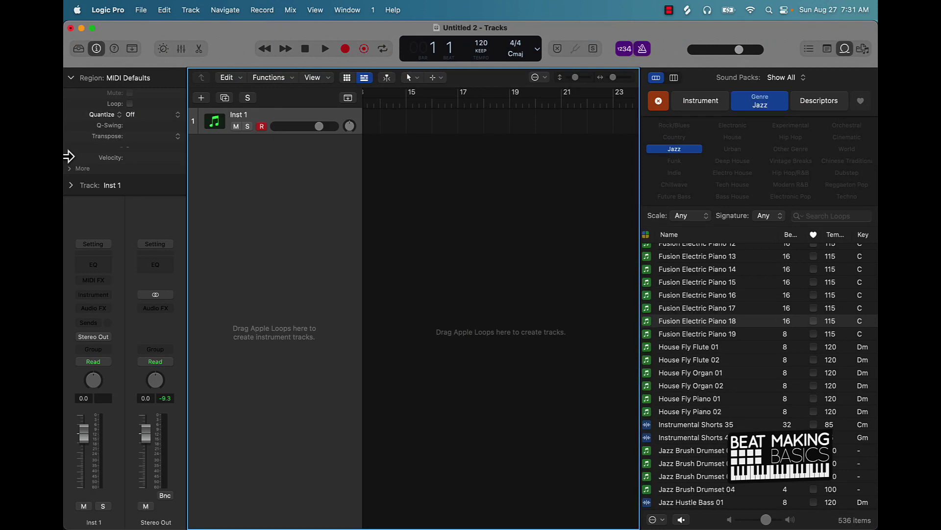
click(98, 295)
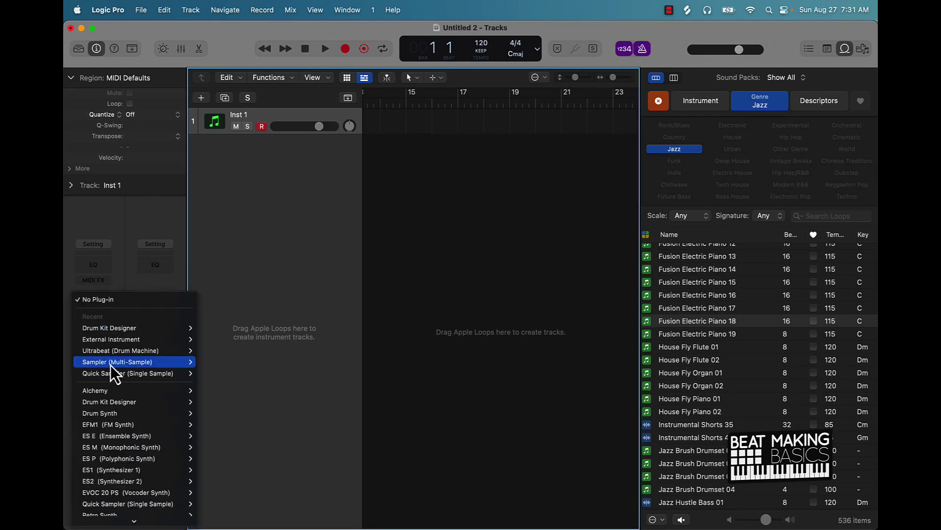
scroll(126, 504, down, 5)
click(127, 479)
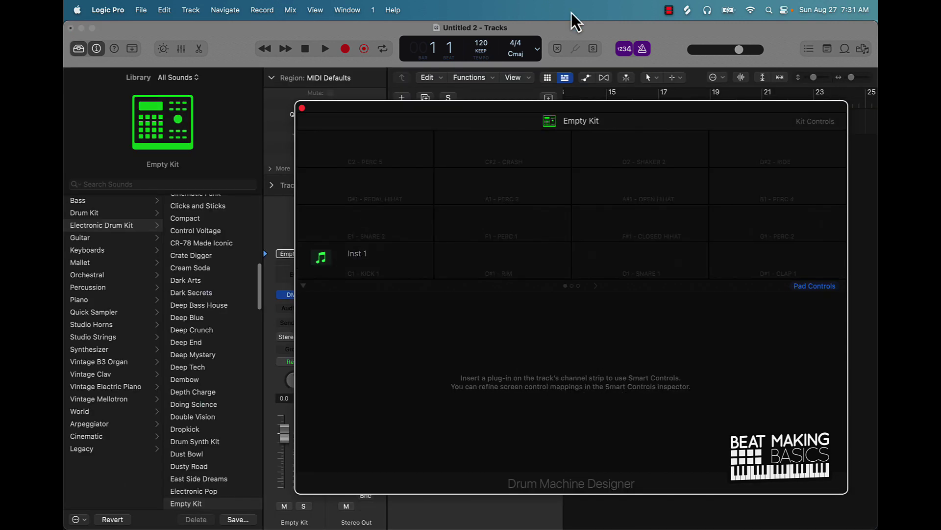
drag(438, 117, 298, 96)
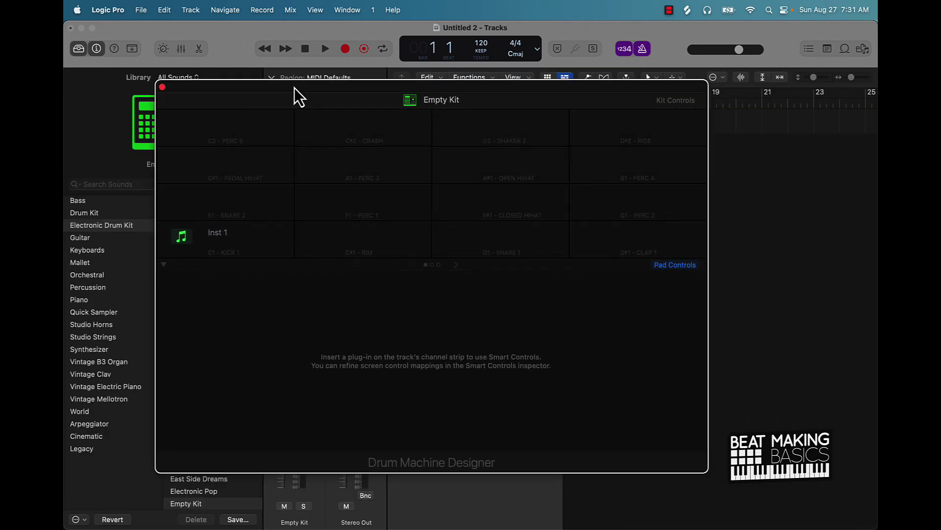
Switch to Finder, close the extra Finder and Connect to Server windows, and place the Rap Lords Drum Kit folder beside the kit
mouse_move(202, 509)
click(107, 506)
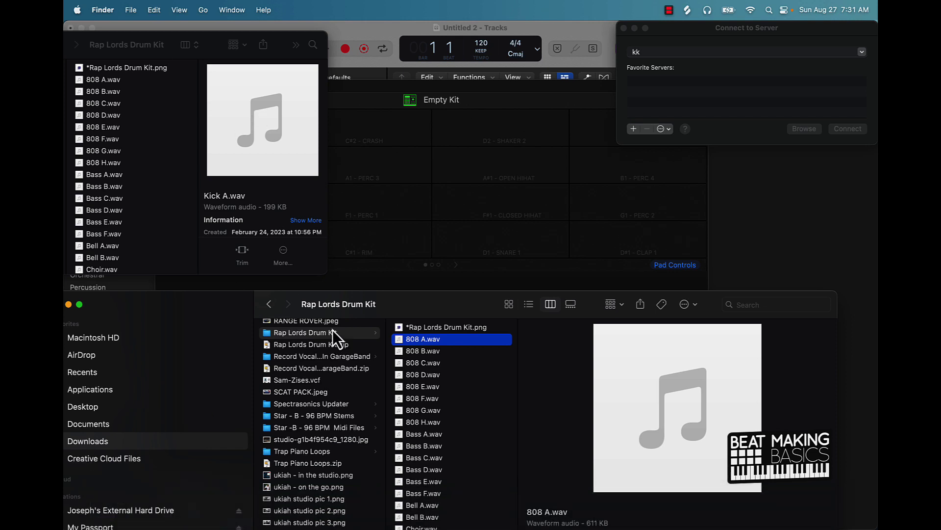
drag(123, 301, 182, 302)
click(117, 305)
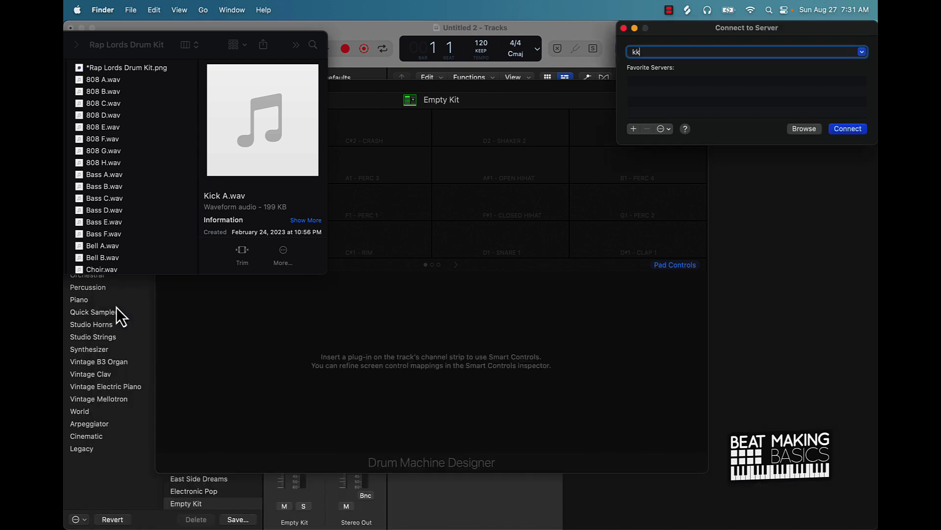
drag(212, 42, 472, 207)
click(623, 28)
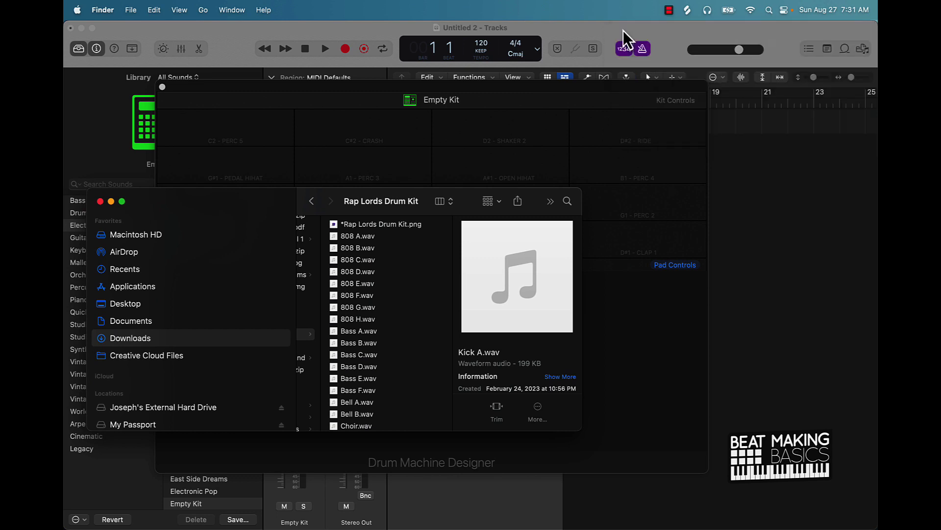
drag(464, 209, 721, 38)
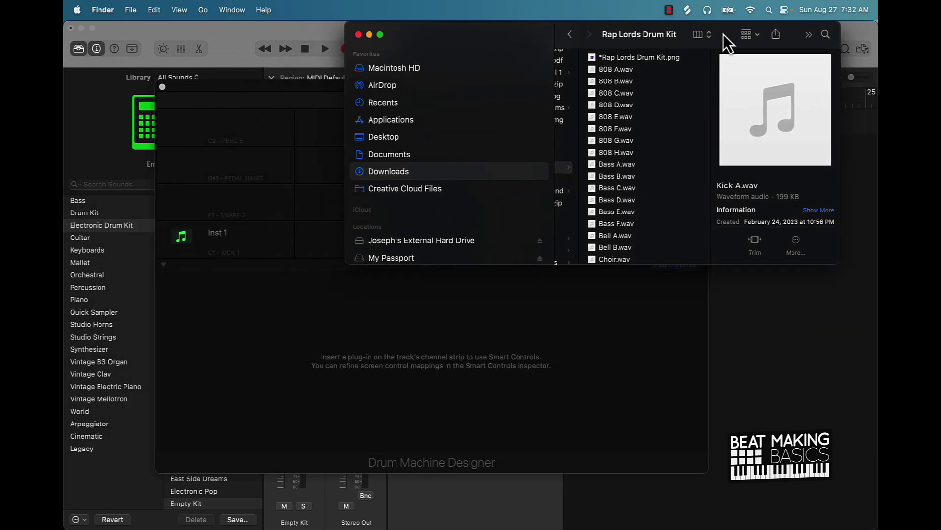
Find Kick A.wav in the Rap Lords Drum Kit folder and load it onto the C1 pad
scroll(636, 195, down, 5)
scroll(636, 195, down, 10)
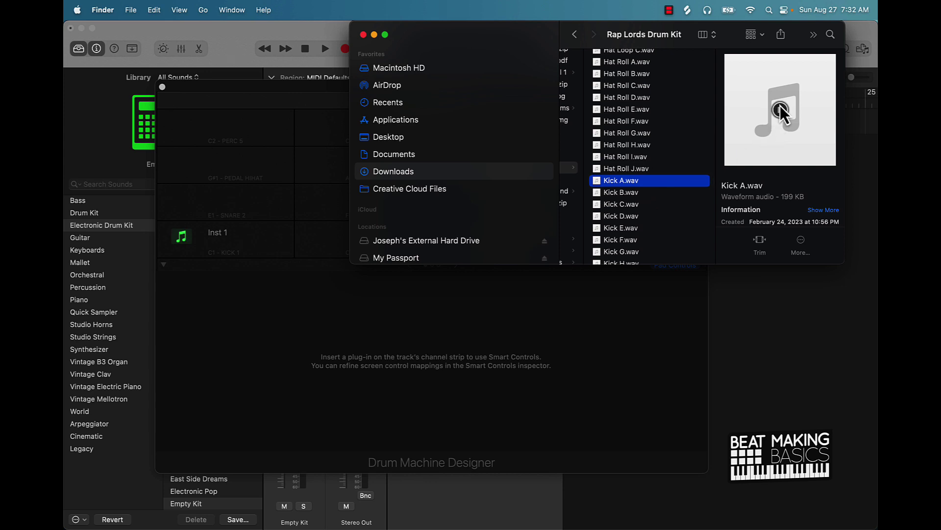
drag(612, 181, 220, 249)
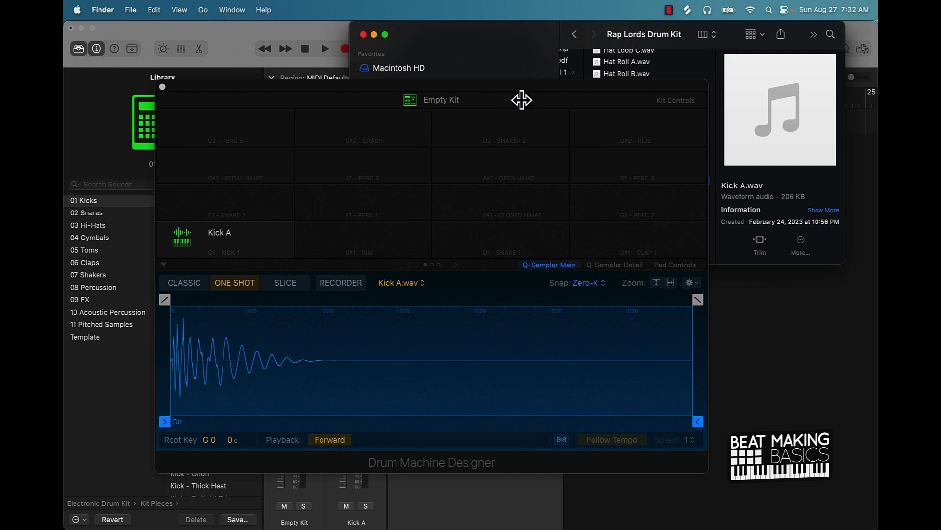
Uncover the sample list, audition Snare A.wav and Snare B.wav, and load Snare B.wav onto the E1 pad
drag(521, 85, 415, 203)
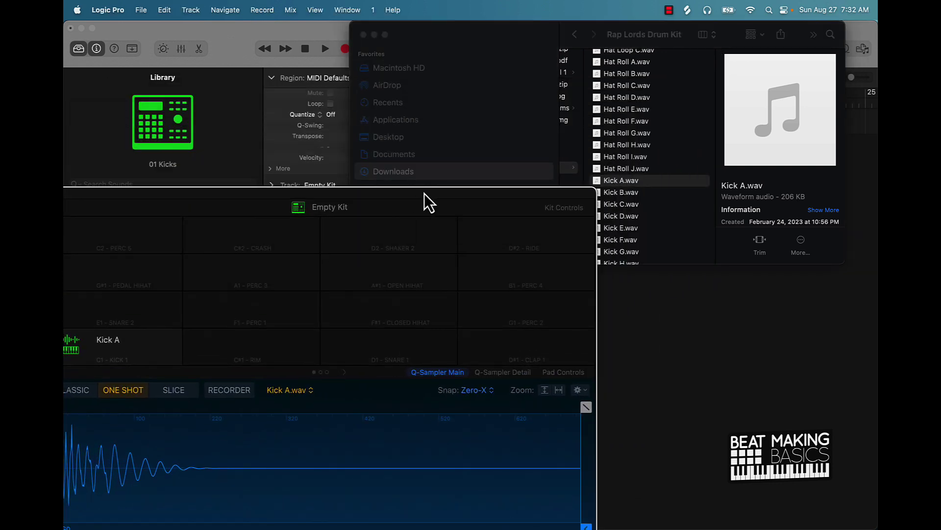
scroll(657, 219, down, 10)
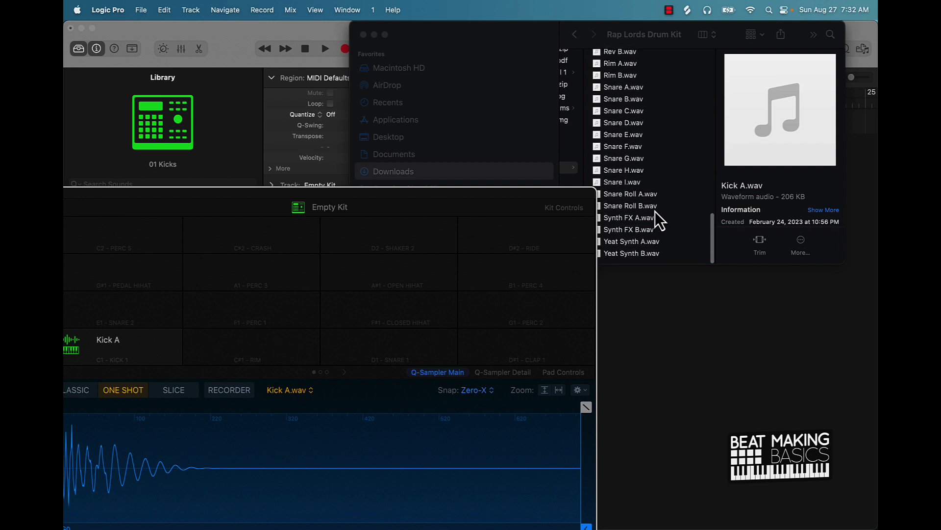
click(616, 101)
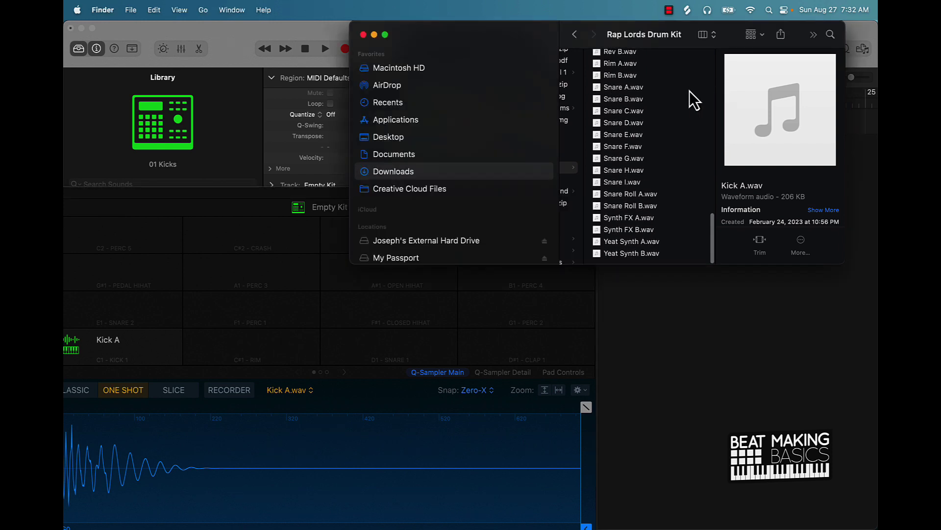
click(629, 88)
click(779, 109)
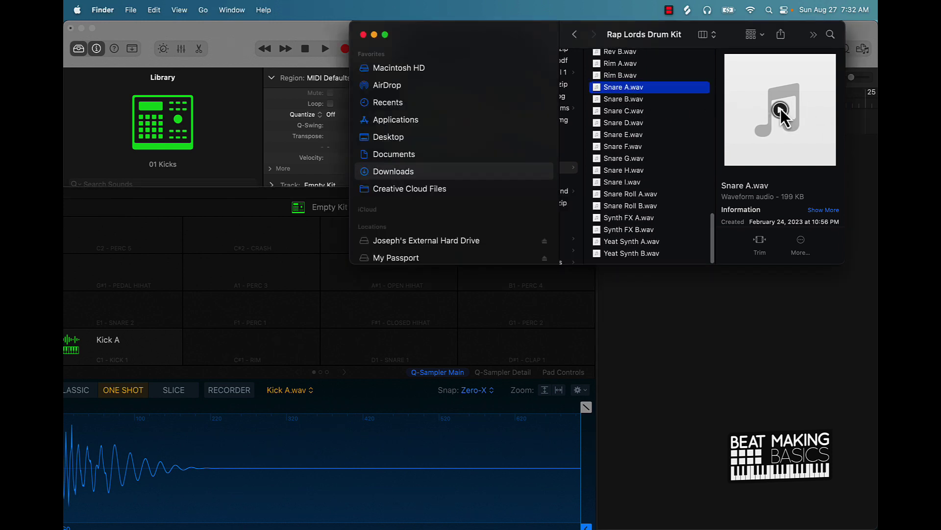
click(652, 99)
click(780, 114)
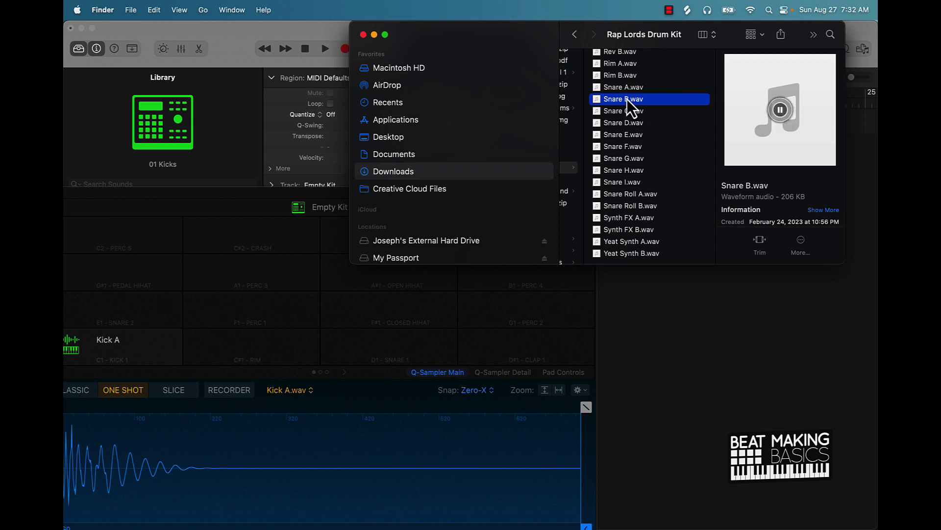
drag(628, 107, 167, 307)
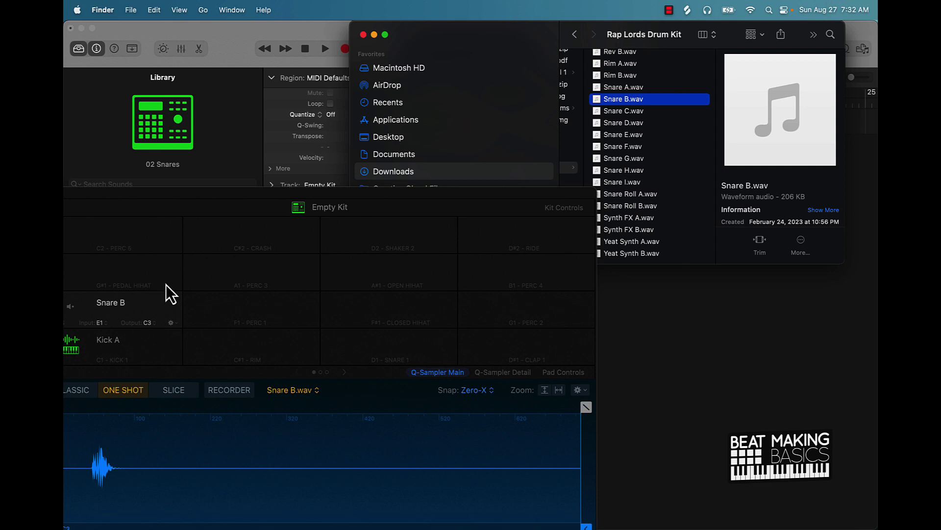
Load Hat A.wav onto the G#1 pad and Hat B.wav onto the C2 pad
scroll(621, 131, up, 10)
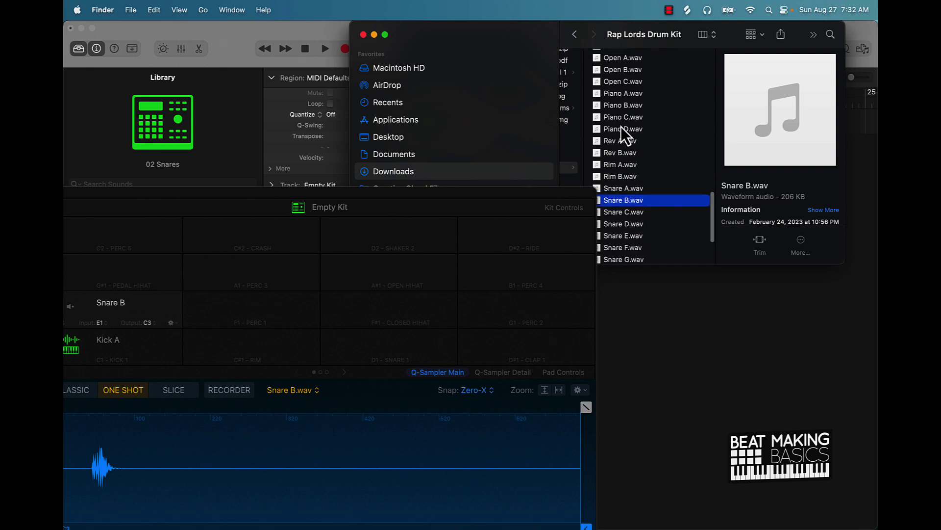
scroll(625, 135, up, 10)
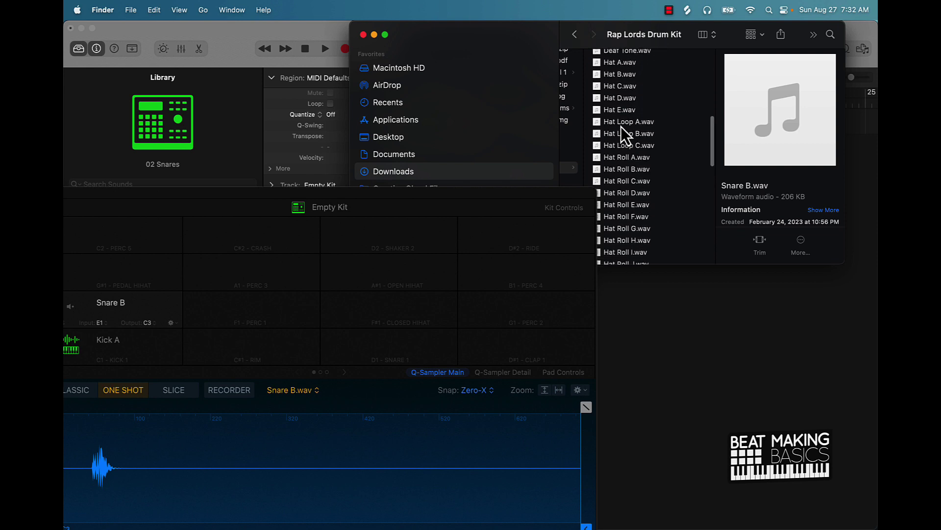
scroll(624, 132, up, 2)
drag(624, 102, 117, 272)
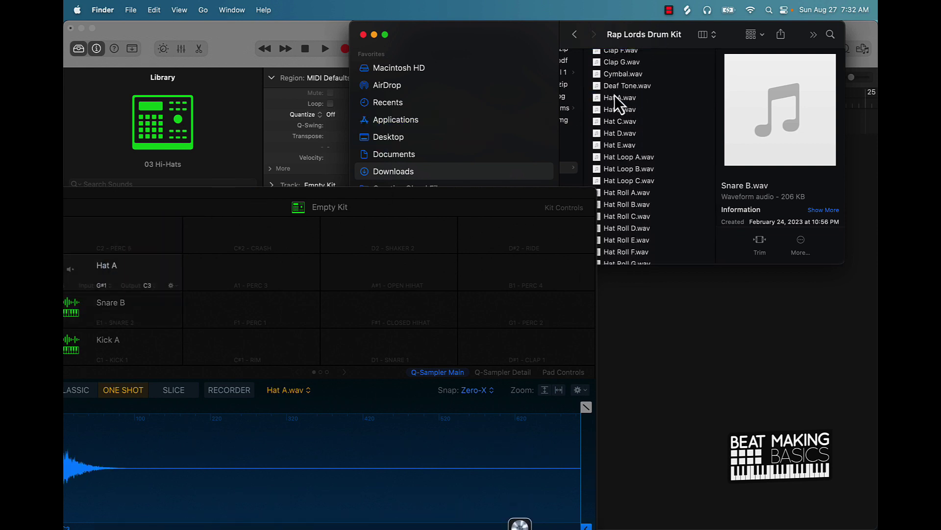
drag(616, 108, 149, 234)
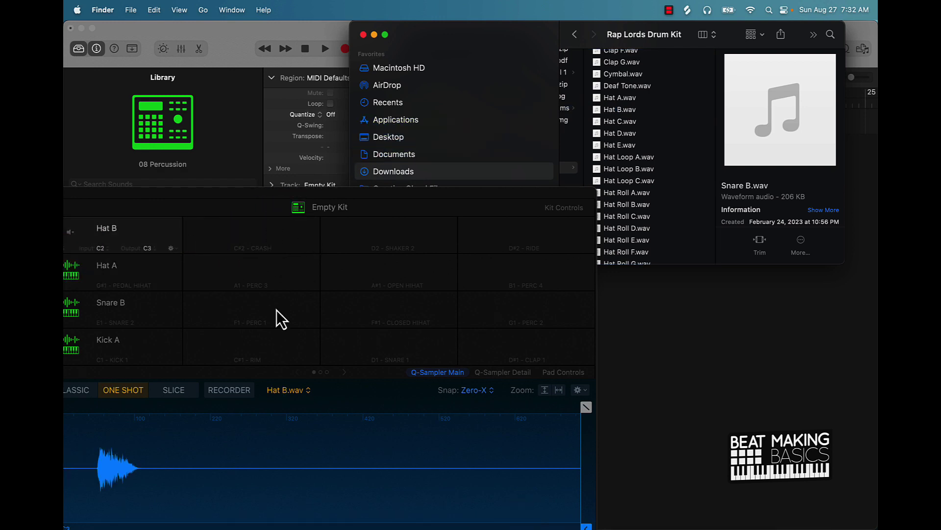
Fill the C#2, A1 and F1 pads with Cymbal.wav, Hat Roll C.wav and Hat Roll E.wav respectively
drag(634, 73, 287, 255)
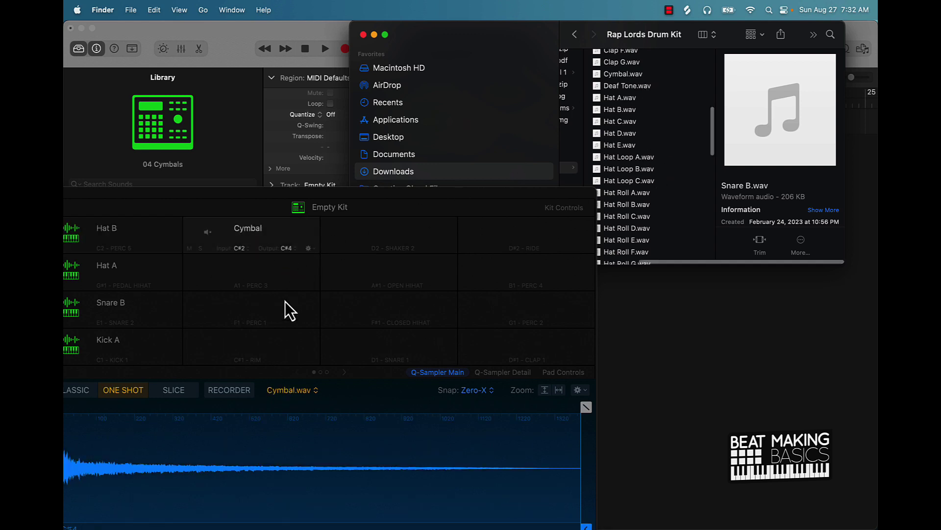
scroll(647, 205, down, 3)
drag(638, 180, 294, 287)
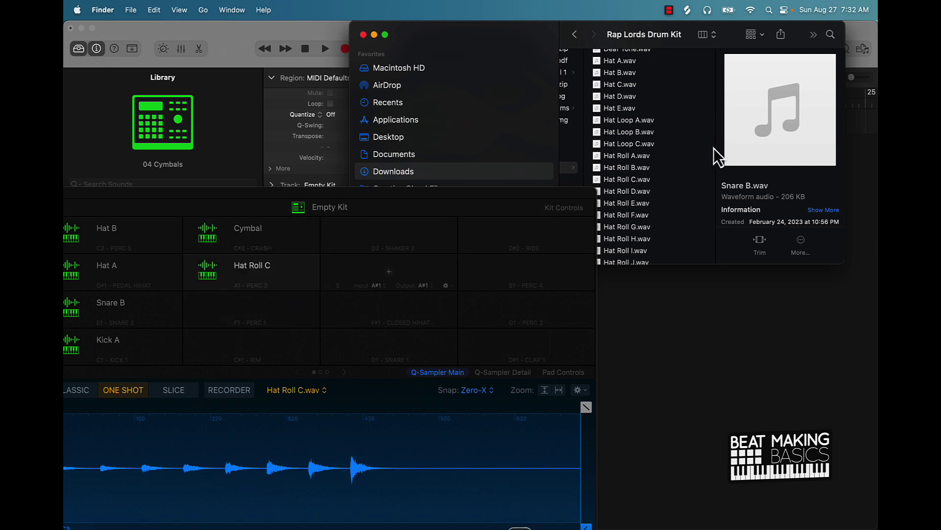
drag(640, 213, 302, 301)
Find Rim A.wav in the drum kit folder and load it onto the C#1 pad
scroll(608, 148, down, 5)
scroll(610, 145, down, 10)
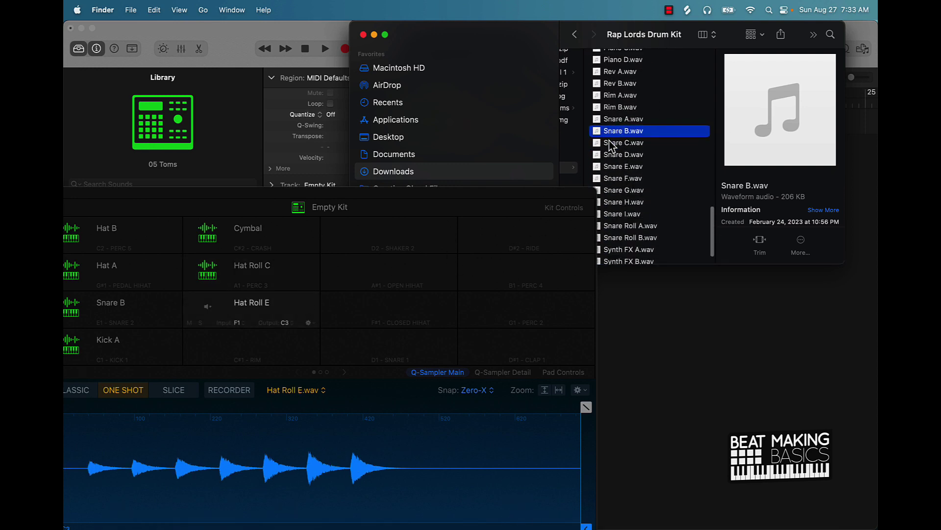
scroll(610, 145, up, 3)
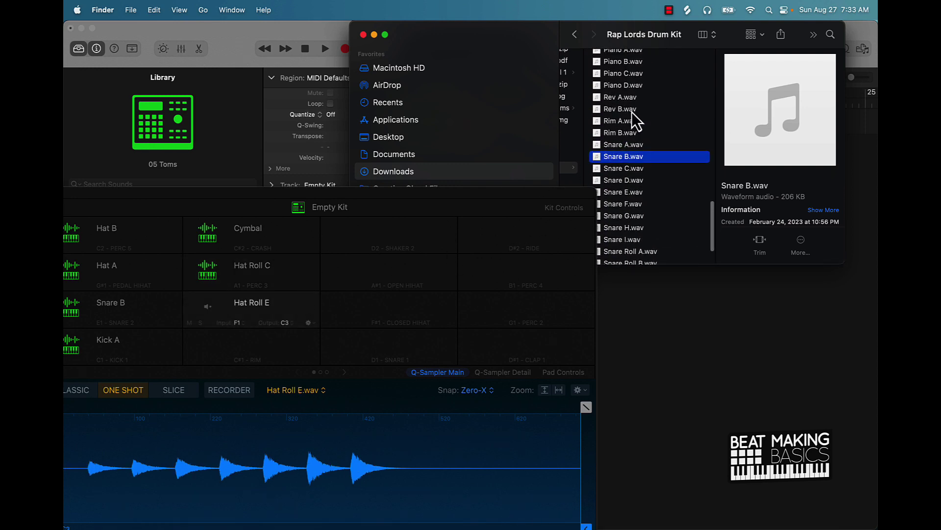
drag(623, 125, 264, 351)
Look through the drum kit folder for another hat roll and load Hat Roll H.wav onto the D2 pad
scroll(688, 152, down, 5)
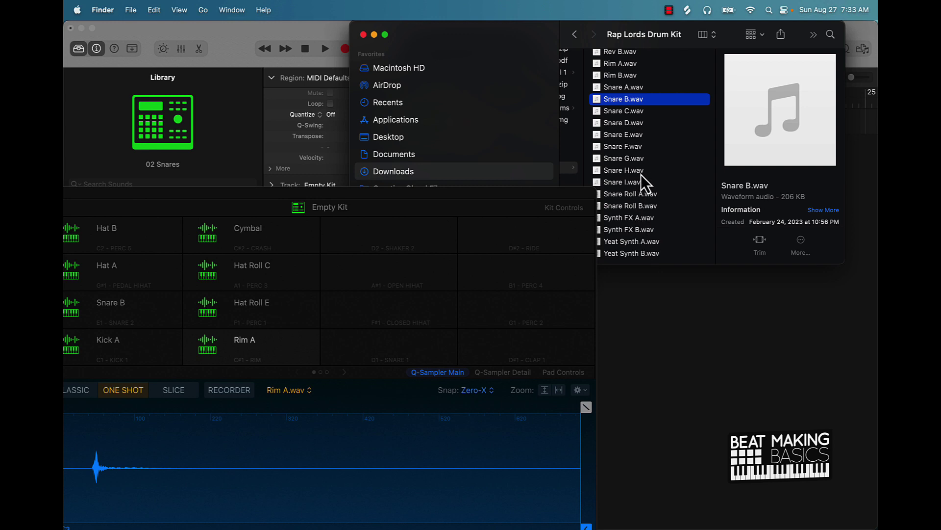
scroll(646, 185, up, 1)
scroll(644, 201, down, 1)
scroll(620, 204, up, 10)
scroll(616, 194, up, 3)
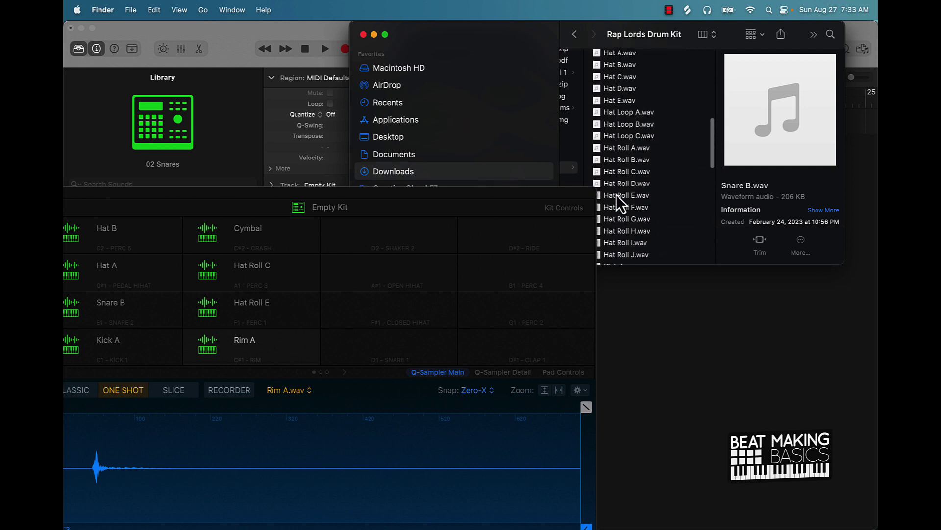
drag(628, 240, 387, 244)
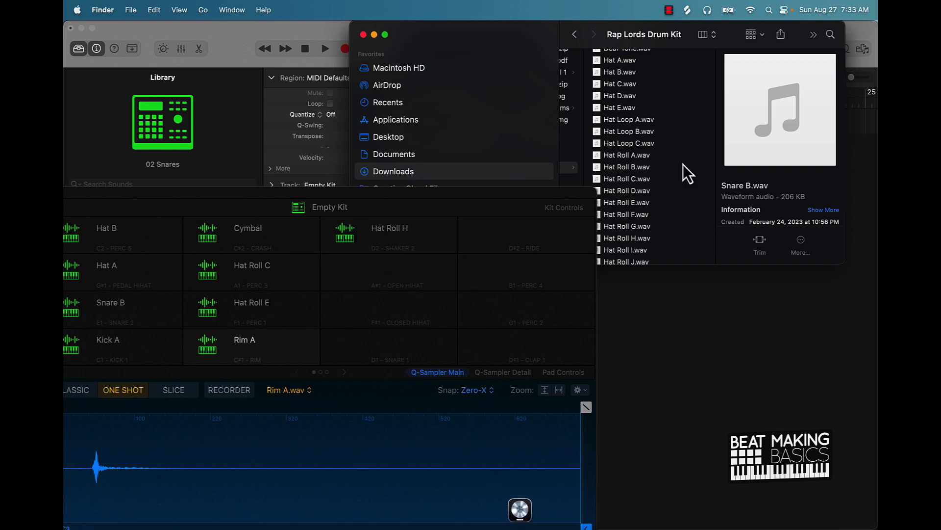
Load the open hi-hat samples Open C.wav onto the A#1 pad and Open B.wav onto the F#1 pad
scroll(647, 117, up, 3)
scroll(645, 117, up, 2)
scroll(645, 117, down, 6)
scroll(646, 118, down, 5)
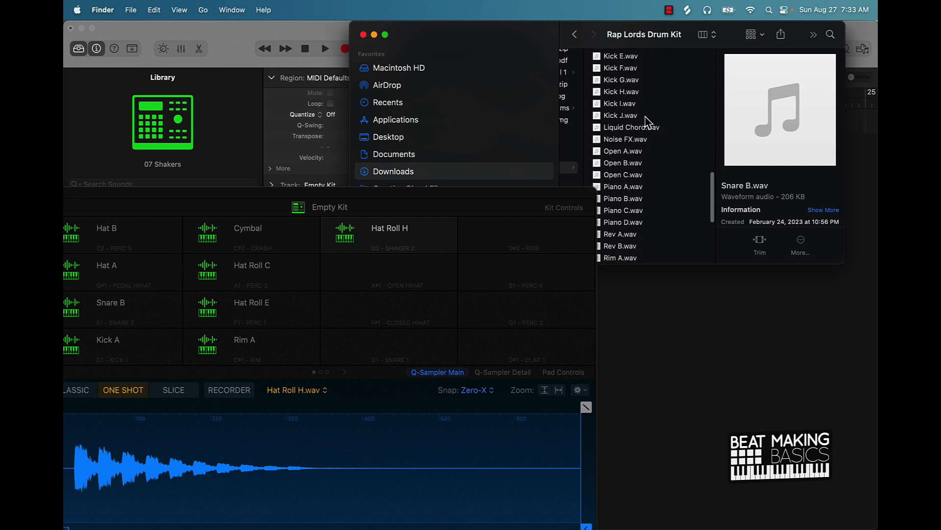
drag(623, 172, 422, 266)
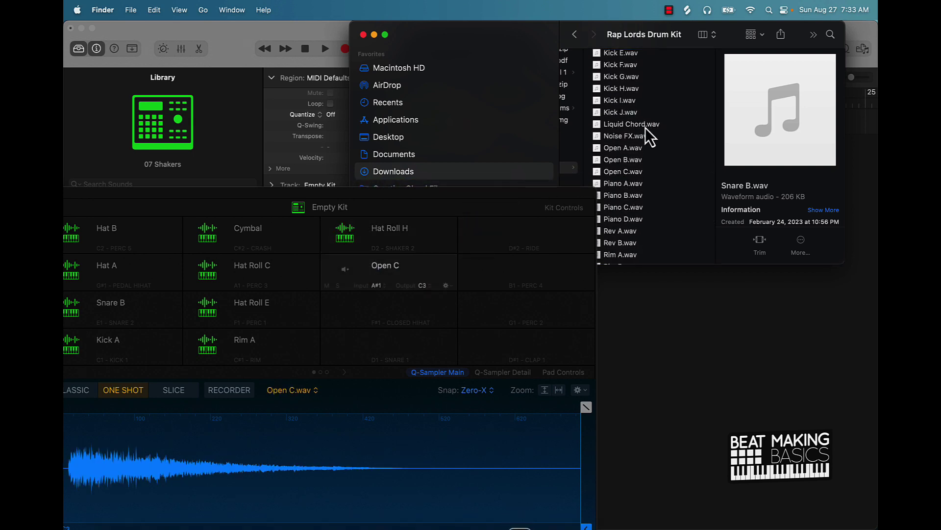
scroll(647, 117, up, 1)
scroll(645, 137, up, 2)
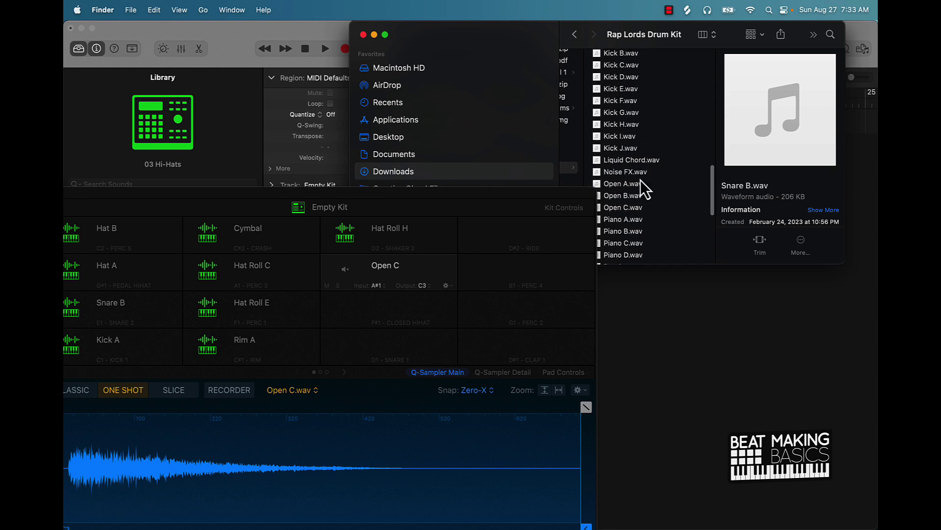
drag(626, 195, 414, 318)
Find the 808 samples in the drum kit folder and load 808 A.wav onto the D#2 pad
scroll(682, 84, up, 10)
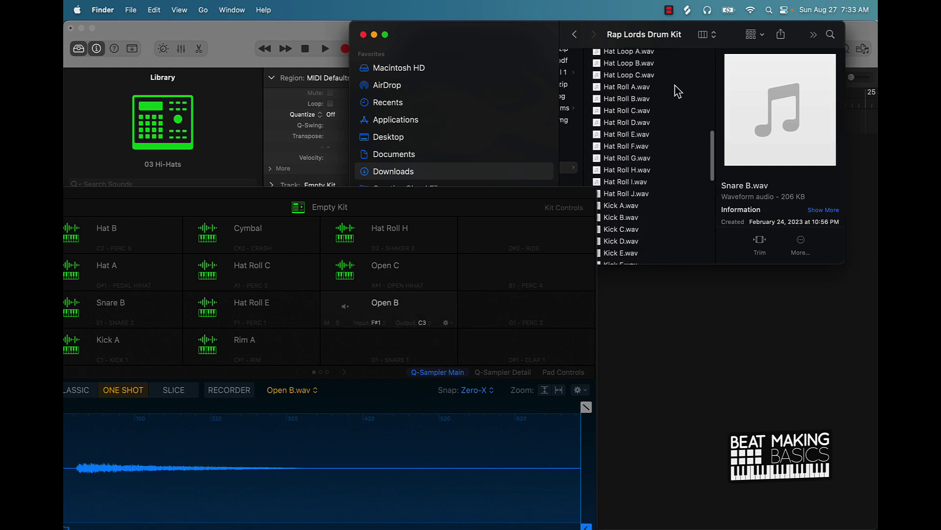
scroll(678, 92, up, 6)
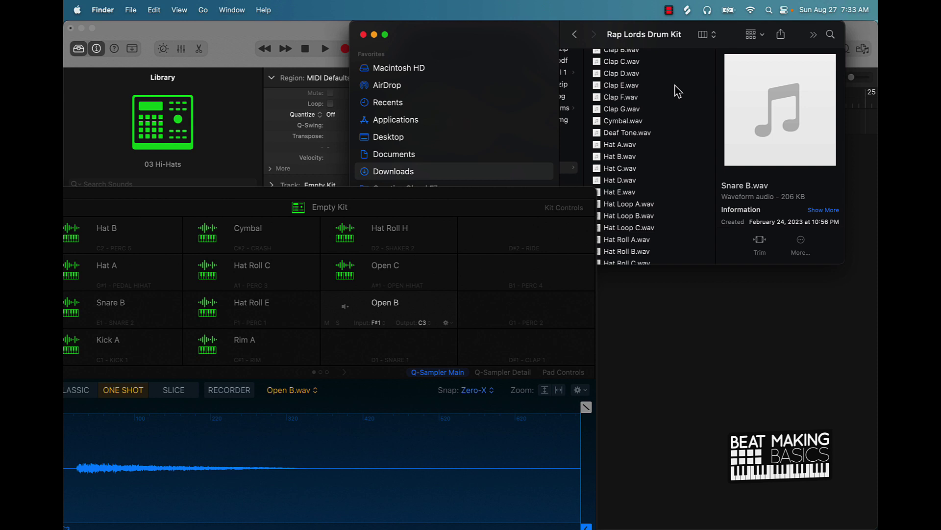
scroll(646, 140, up, 5)
scroll(646, 139, up, 3)
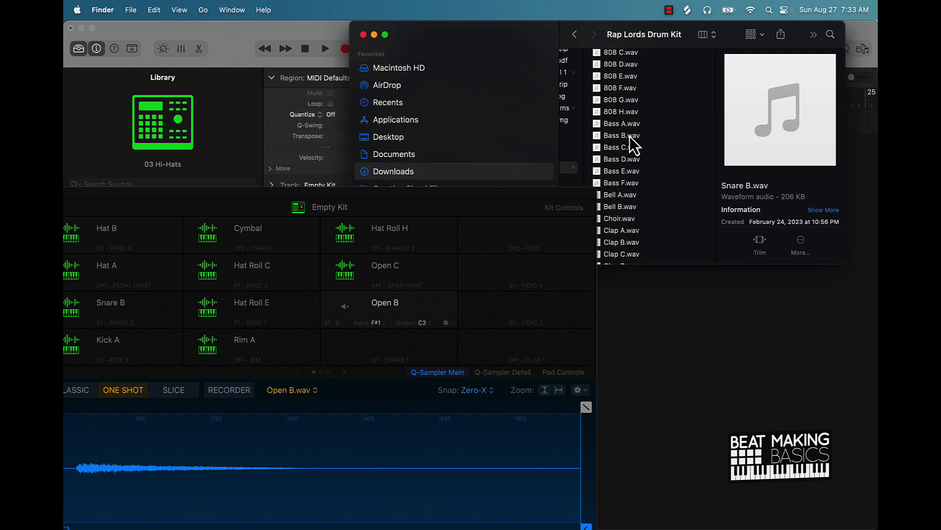
scroll(622, 118, up, 2)
drag(617, 68, 537, 245)
drag(629, 78, 737, 116)
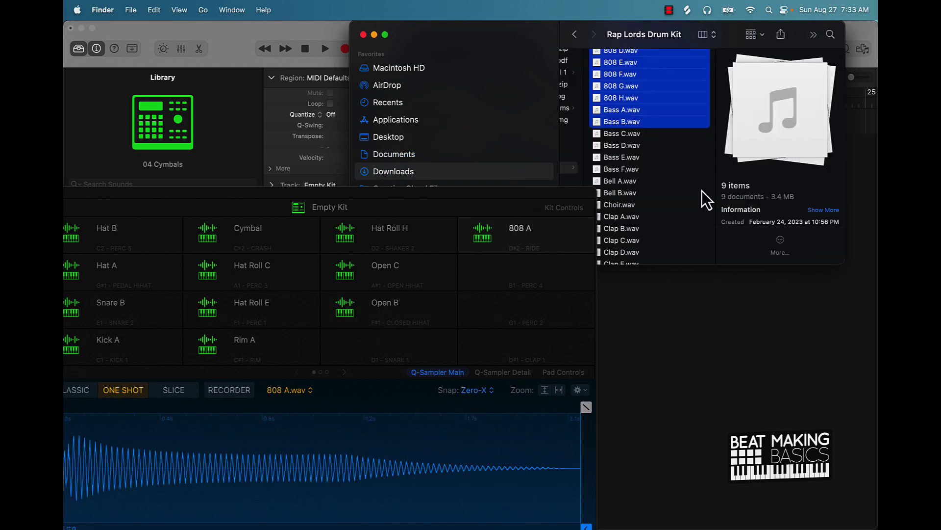
Load Bell A.wav onto the B1 pad and Choir.wav onto the G1 pad
click(617, 181)
drag(617, 181, 528, 284)
drag(620, 206, 595, 283)
Find Open A.wav in the drum kit folder and load it onto the D#1 pad
scroll(684, 187, down, 5)
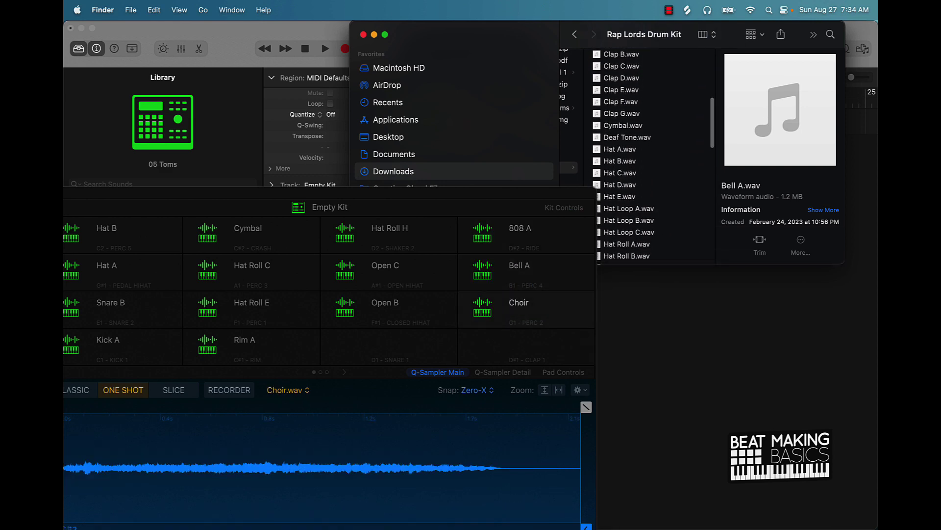
scroll(684, 187, down, 4)
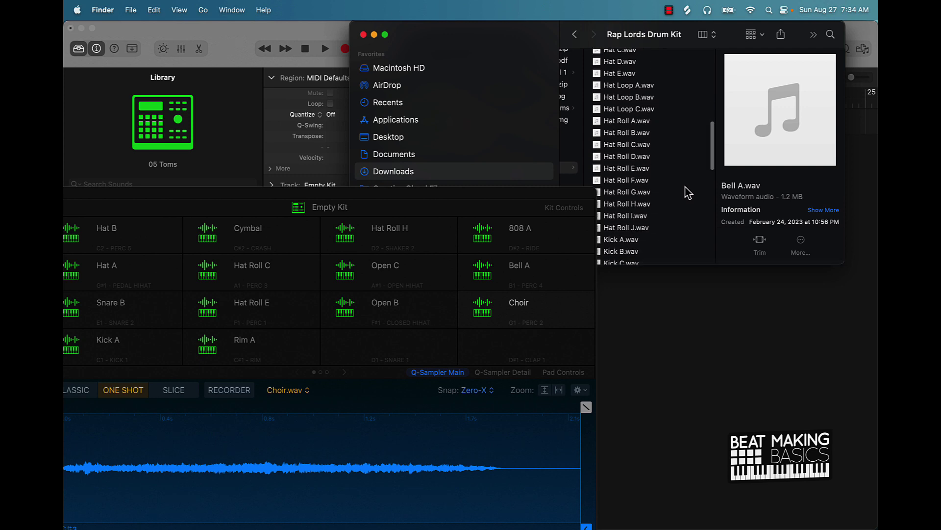
scroll(688, 192, down, 6)
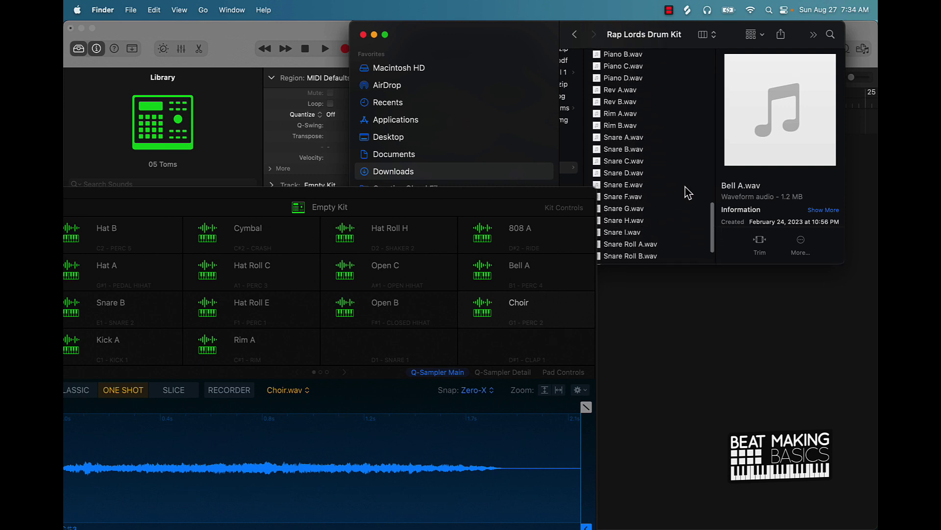
drag(618, 90, 554, 349)
Find Snare Roll A.wav and load it onto the D1 pad, then minimize the drum kit folder window
scroll(645, 163, down, 5)
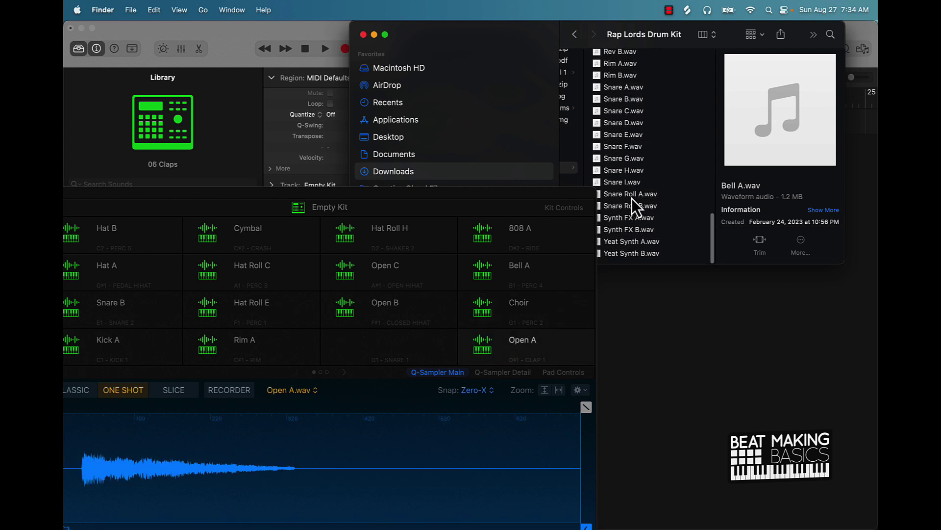
drag(624, 195, 447, 351)
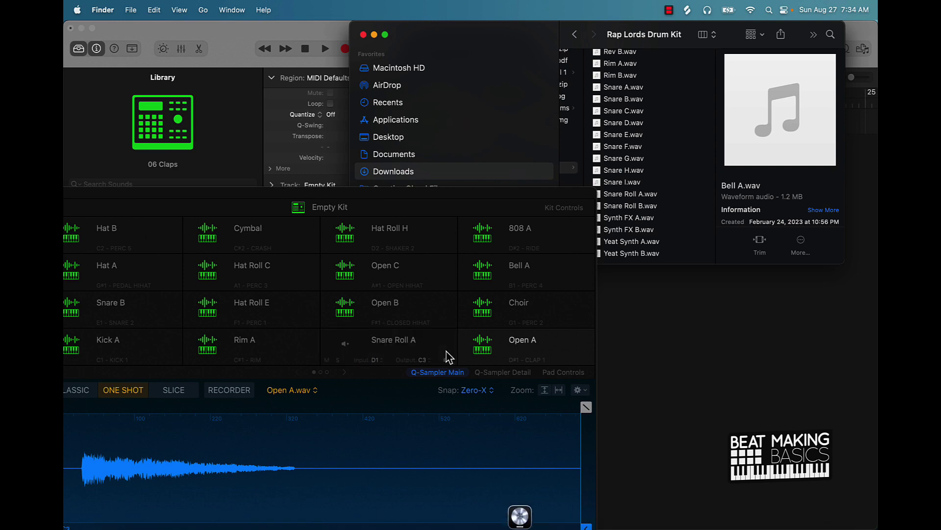
click(374, 36)
Open Musical Typing for the drum kit and lower its octave to C1
drag(401, 196, 537, 144)
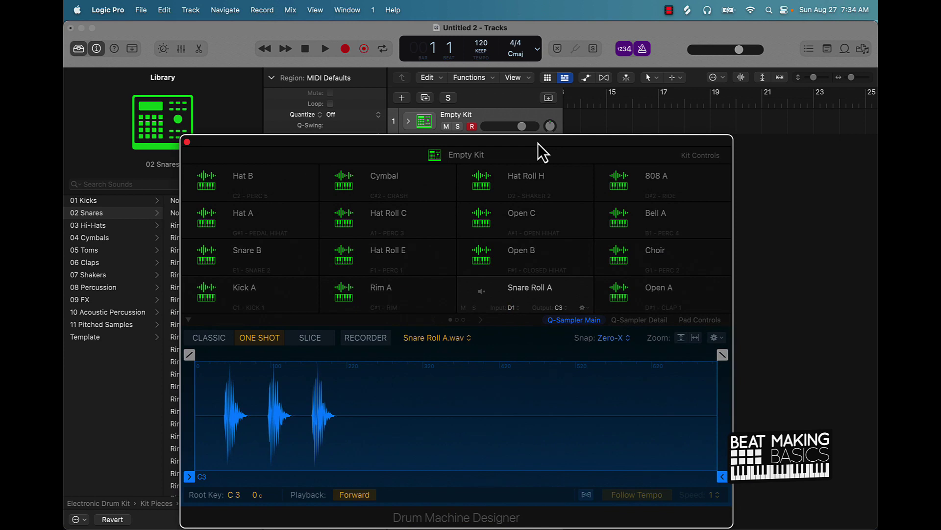
key(super+k)
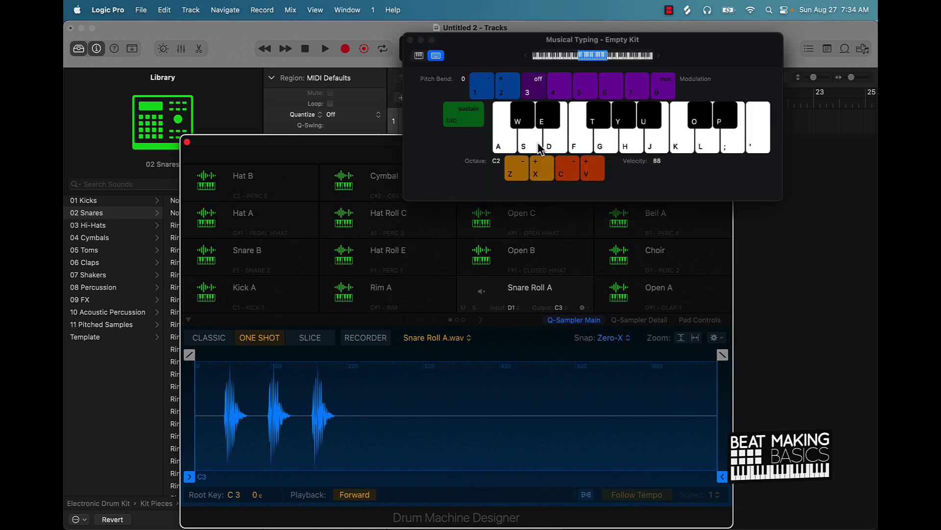
mouse_move(204, 189)
mouse_move(306, 178)
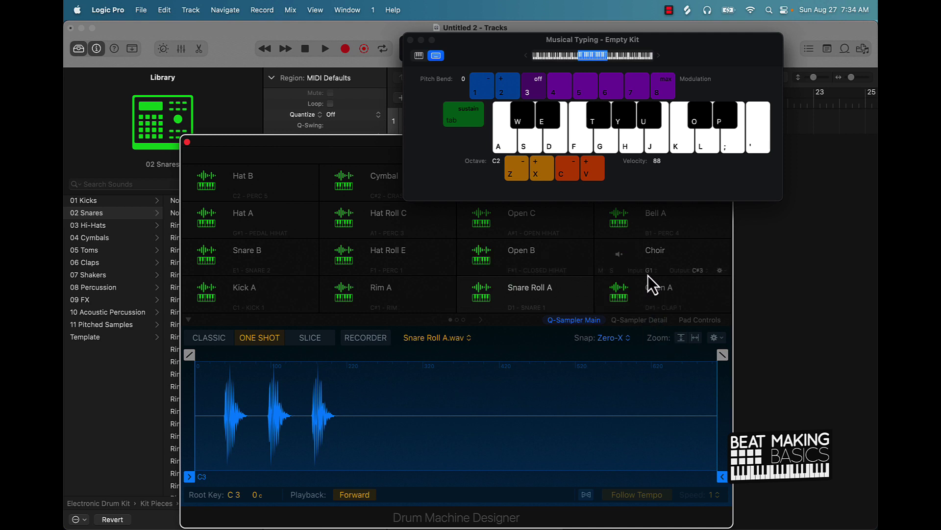
key(z)
Audition the custom kit by playing a beat on its pads with Musical Typing
key(a)
key(s)
key(f)
key(h)
key(j)
key(k)
key(semicolon)
key(a)
key(a)
key(d)
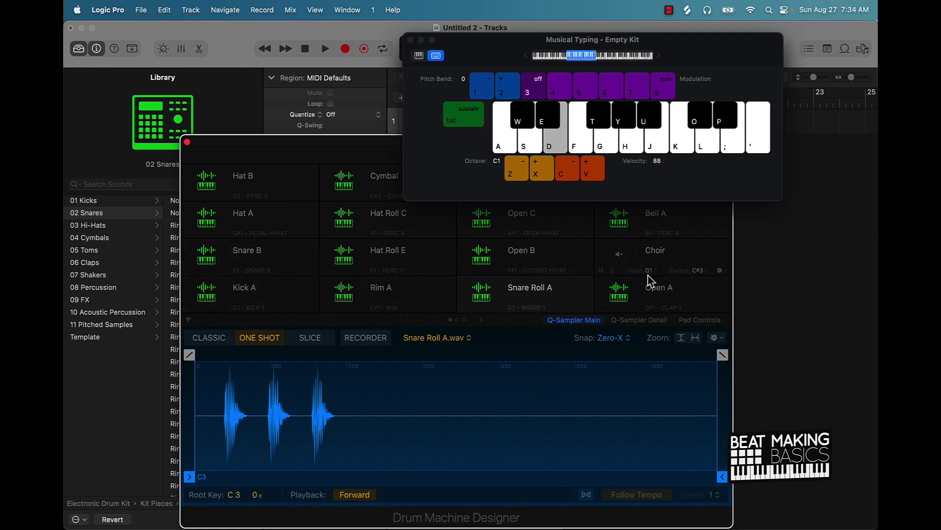
key(d)
key(s)
key(s)
key(s)
key(d)
key(a)
key(s)
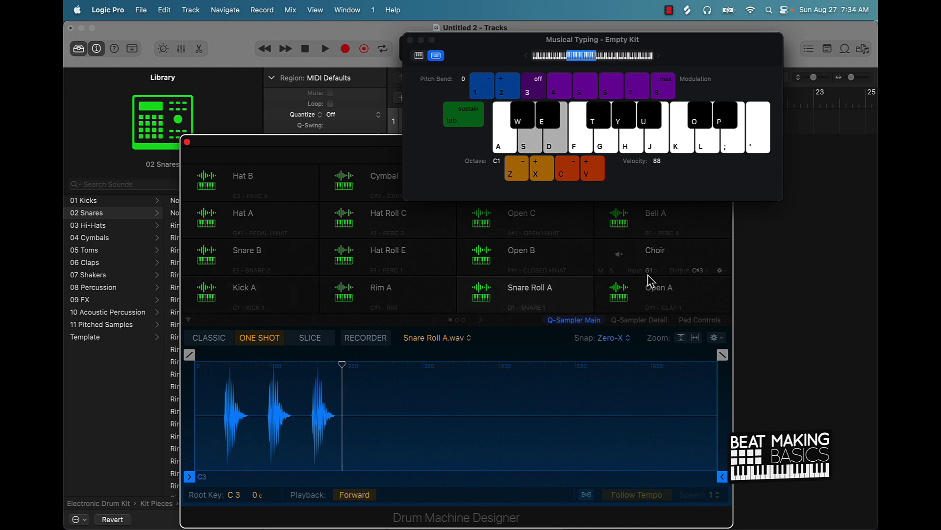
key(s)
key(a)
key(s)
key(d)
key(f)
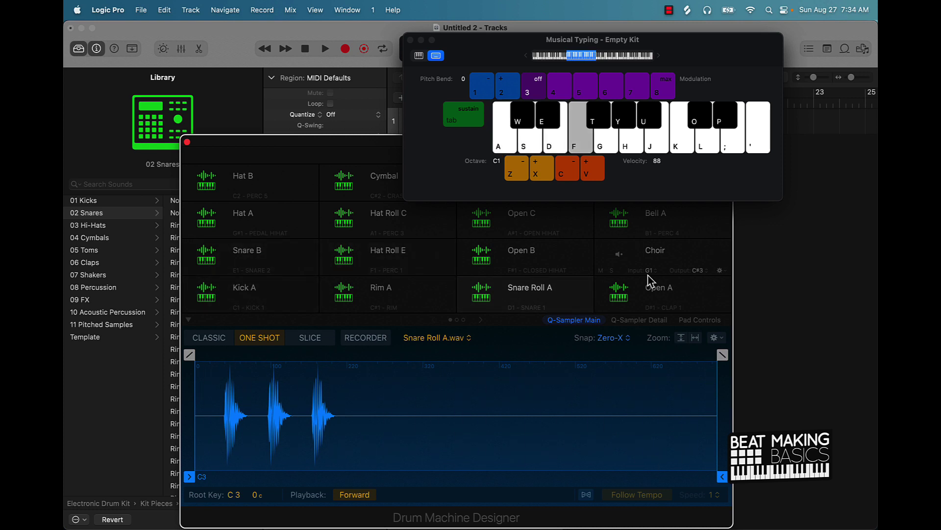
key(e)
key(e)
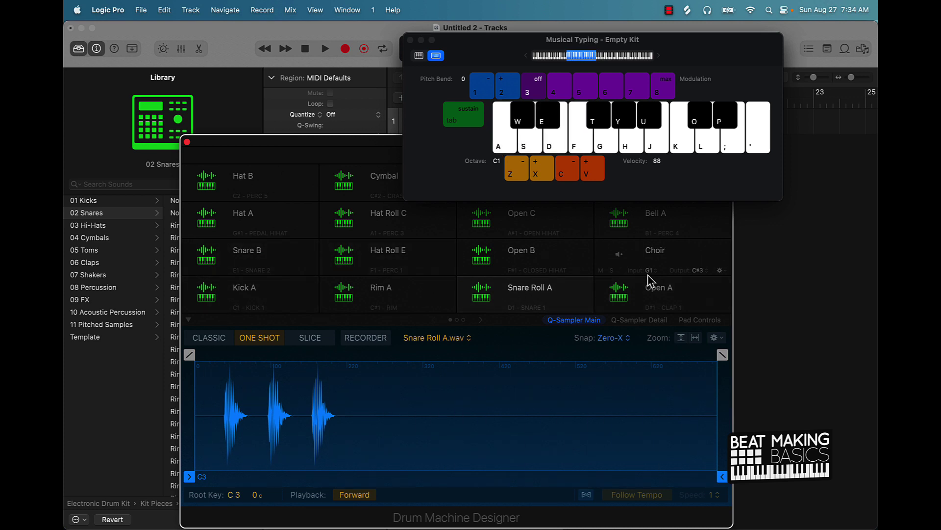
key(a)
key(e)
key(a)
key(d)
key(e)
key(w)
key(a)
key(d)
key(a)
key(d)
key(f)
key(w)
key(g)
key(y)
key(a)
key(y)
key(y)
key(y)
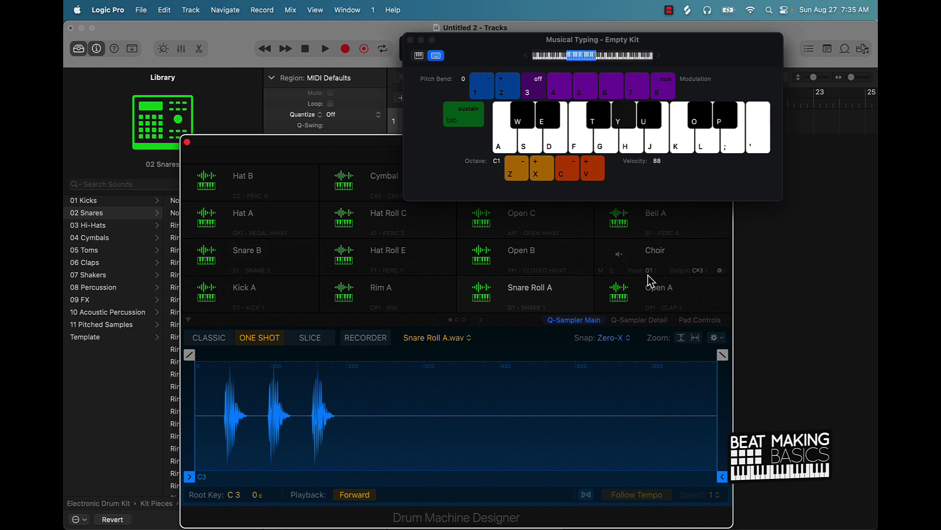
key(a)
key(y)
key(d)
key(y)
key(d)
key(a)
key(a)
key(y)
key(d)
key(y)
key(a)
key(f)
key(y)
key(y)
key(y)
key(a)
key(y)
key(d)
key(y)
key(d)
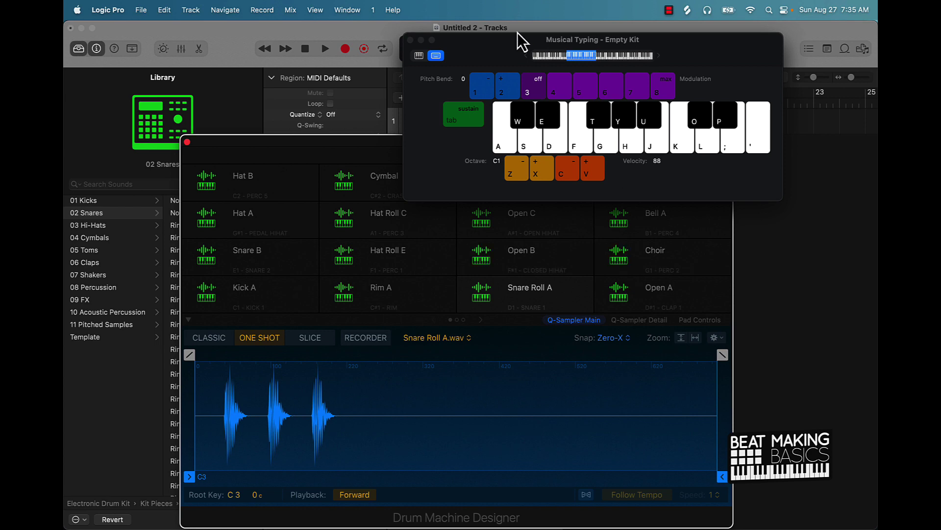
Move the Musical Typing window aside and reopen Drum Machine Designer from the track's channel strip to show the kit controls
drag(487, 52, 700, 19)
drag(517, 143, 434, 87)
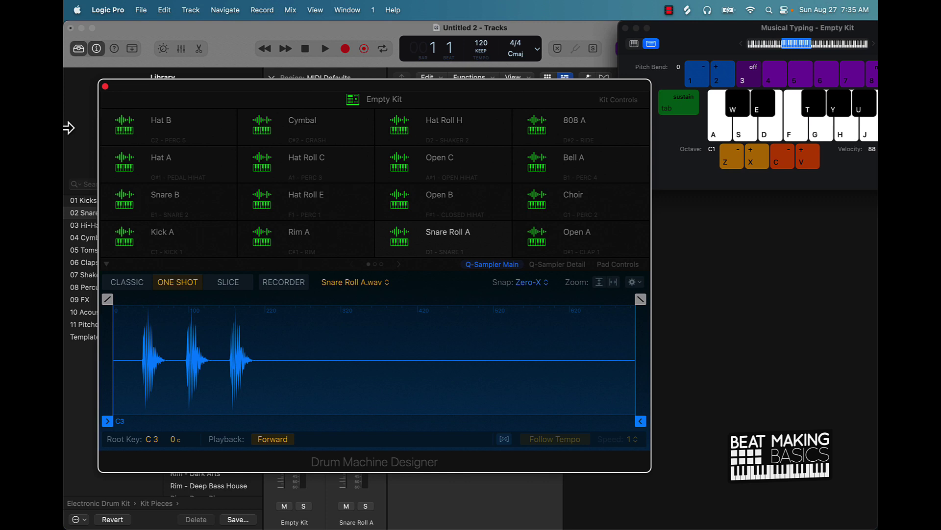
click(105, 87)
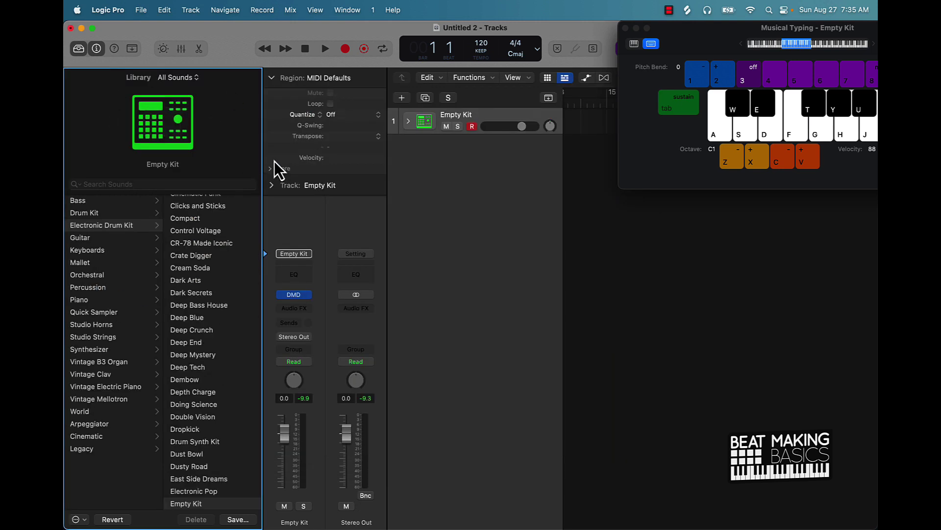
click(307, 296)
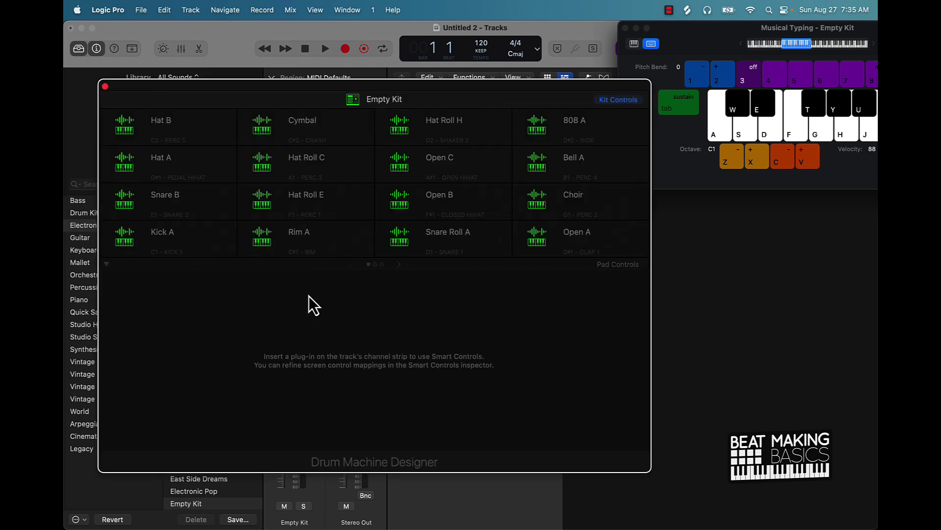
key(h)
Clear all pads of the kit in Drum Machine Designer
mouse_move(111, 97)
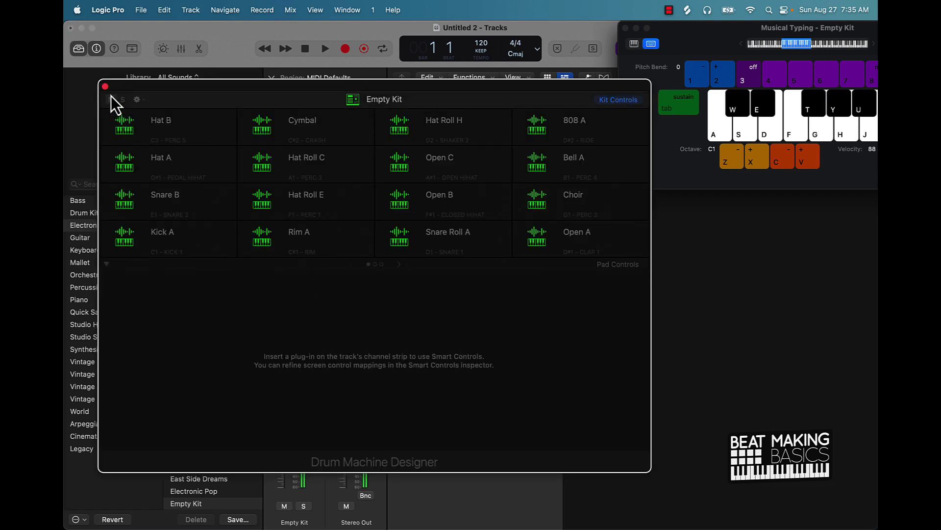
click(139, 9)
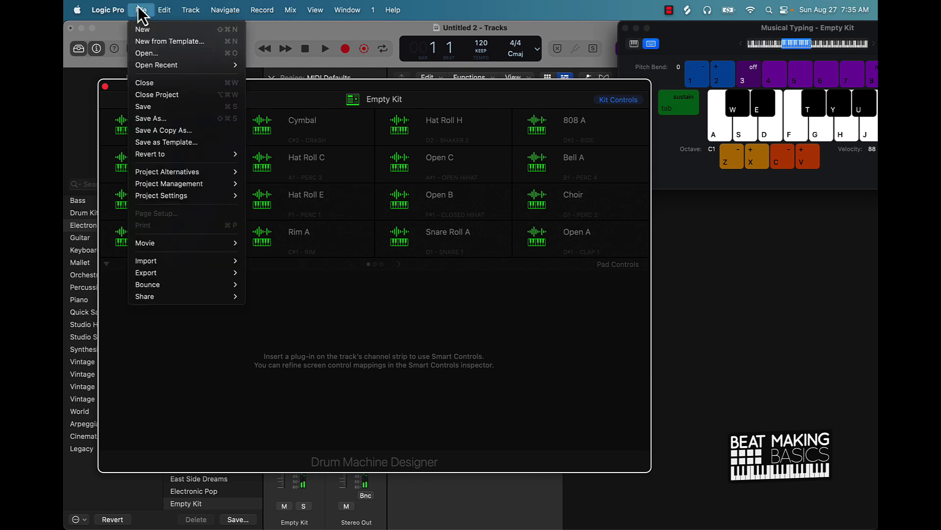
click(117, 85)
click(137, 99)
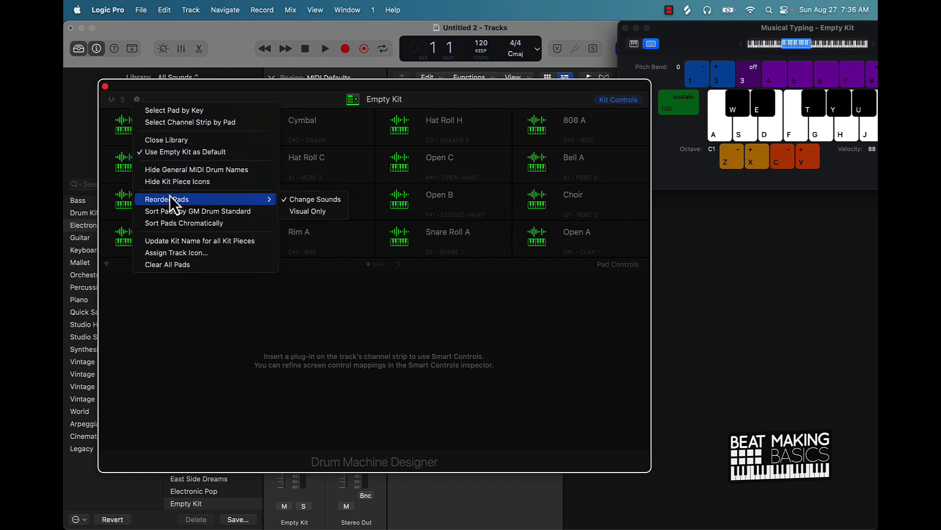
click(184, 264)
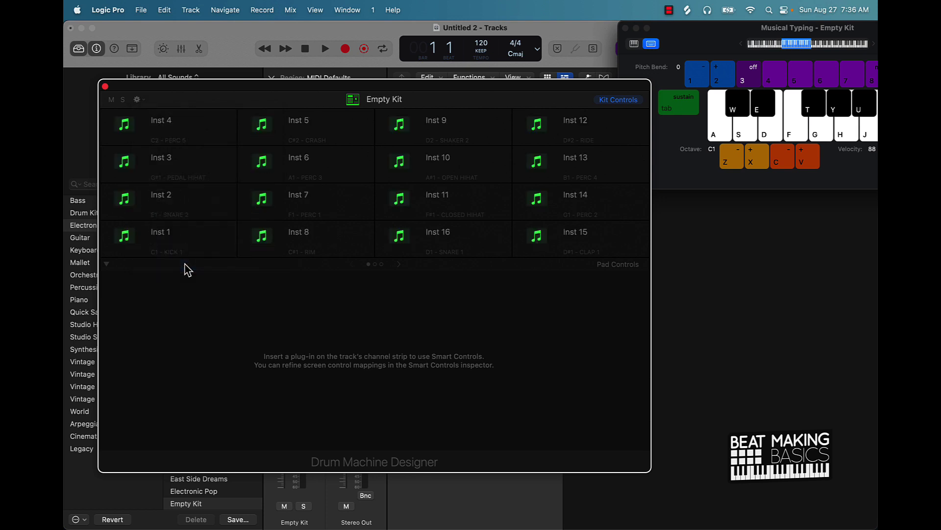
Play several notes to check the cleared pads for sound
key(j)
key(a)
key(f)
key(h)
key(s)
key(g)
Move the kit window off the Library and look through the Electronic Drum Kit presets
drag(210, 88, 419, 55)
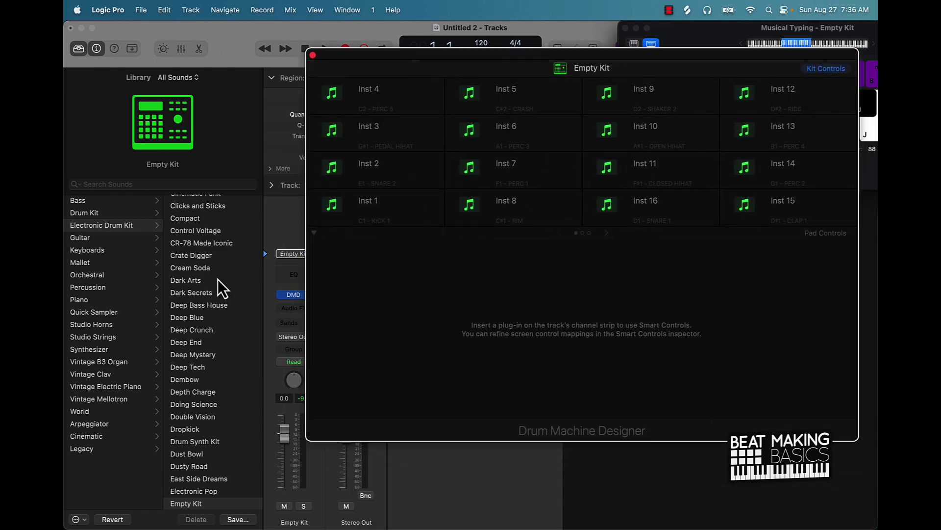
scroll(208, 250, up, 10)
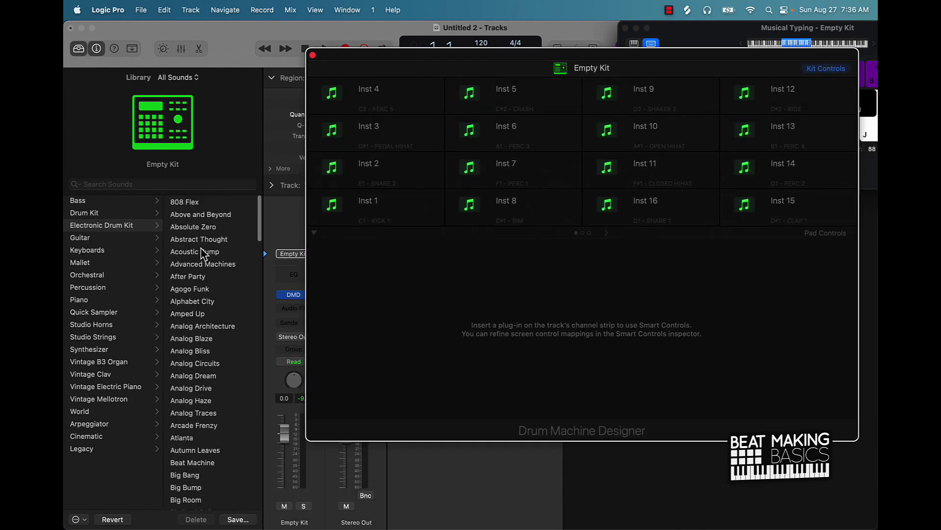
scroll(204, 253, down, 20)
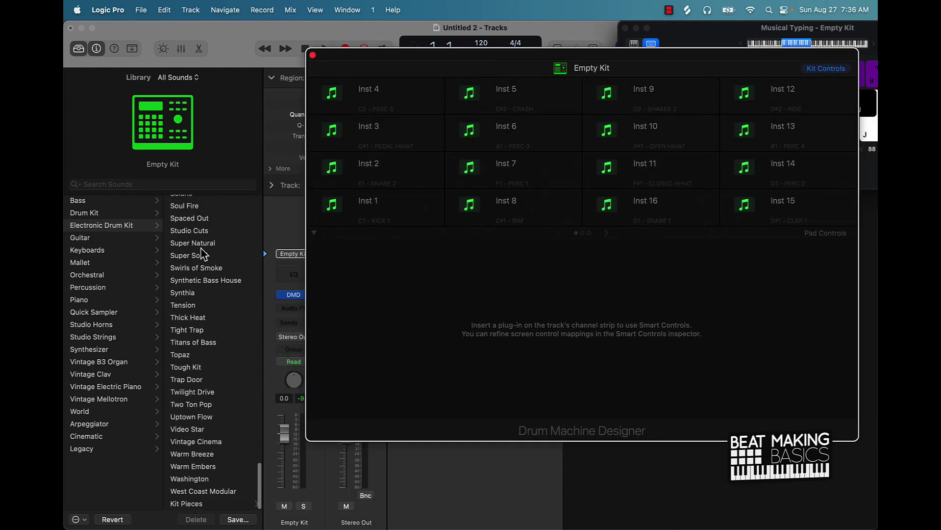
scroll(204, 254, up, 10)
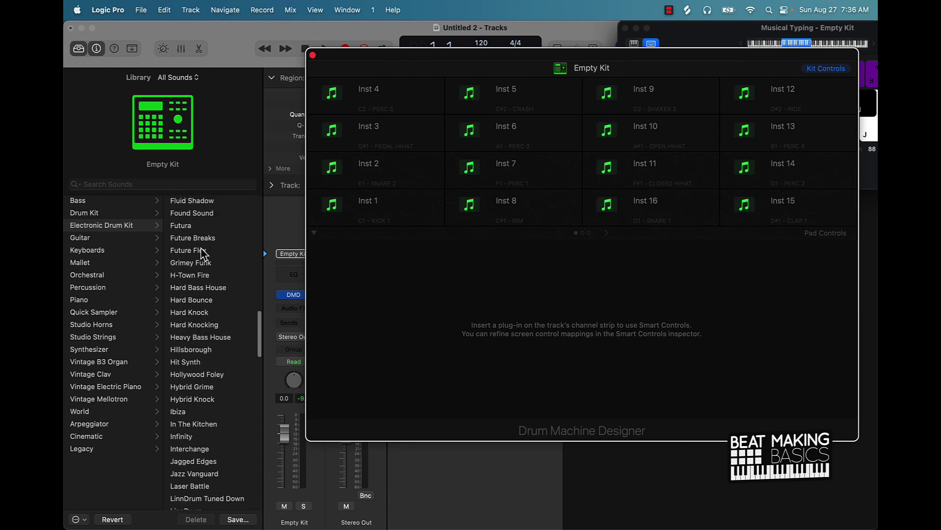
scroll(204, 253, up, 10)
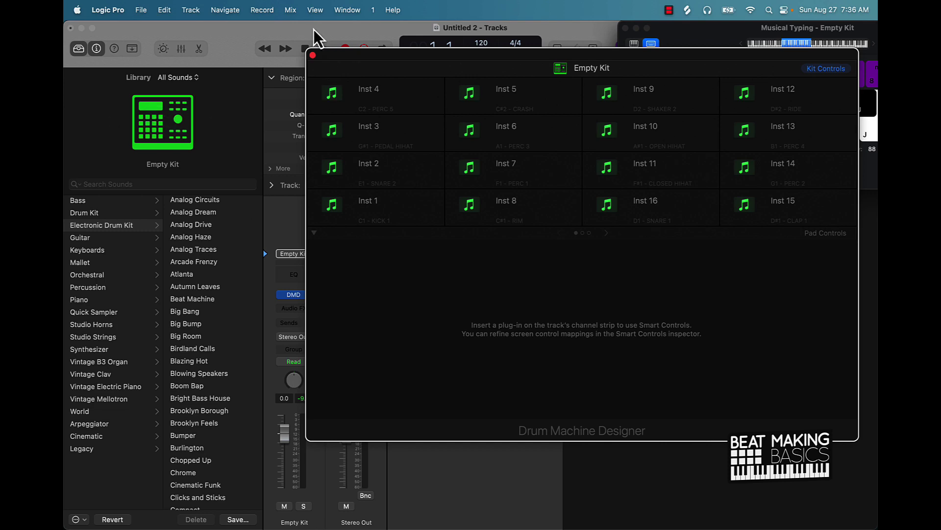
Delete the Empty Kit track and create one software instrument track with an empty channel strip
click(312, 54)
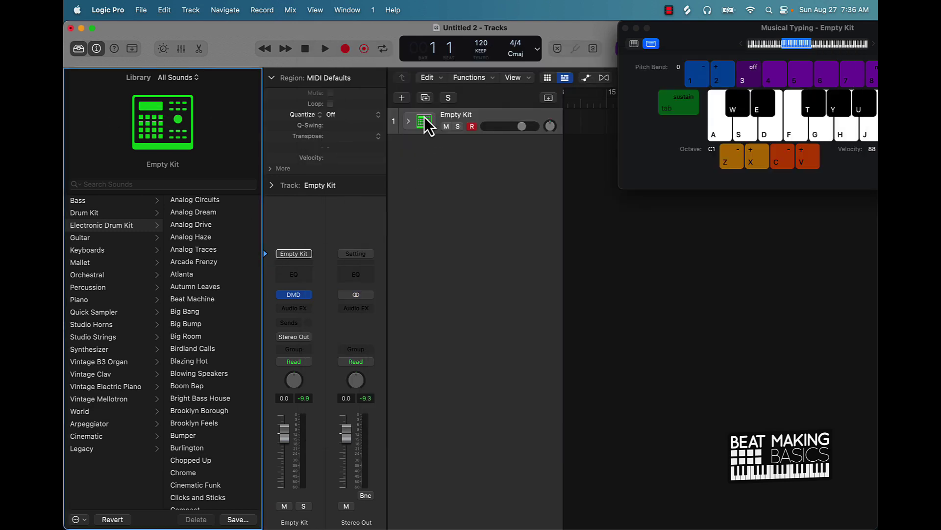
key(super+BackSpace)
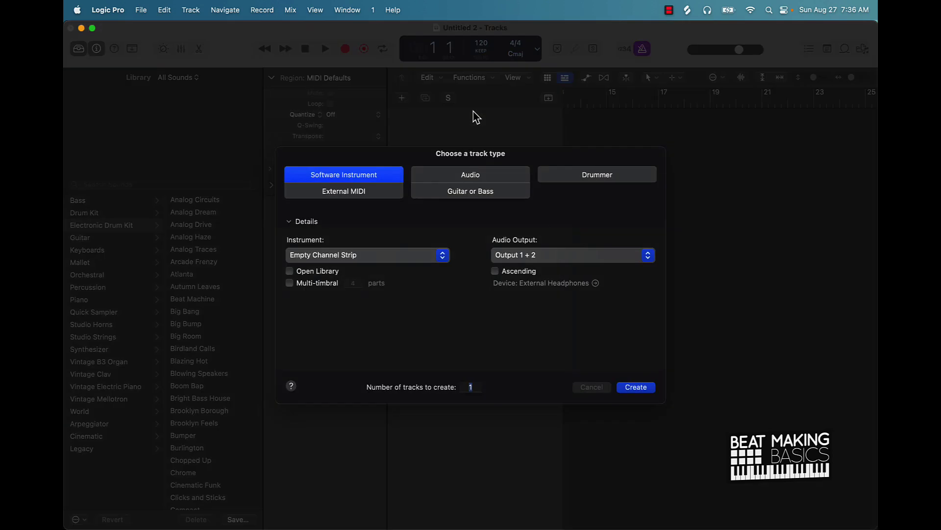
click(634, 381)
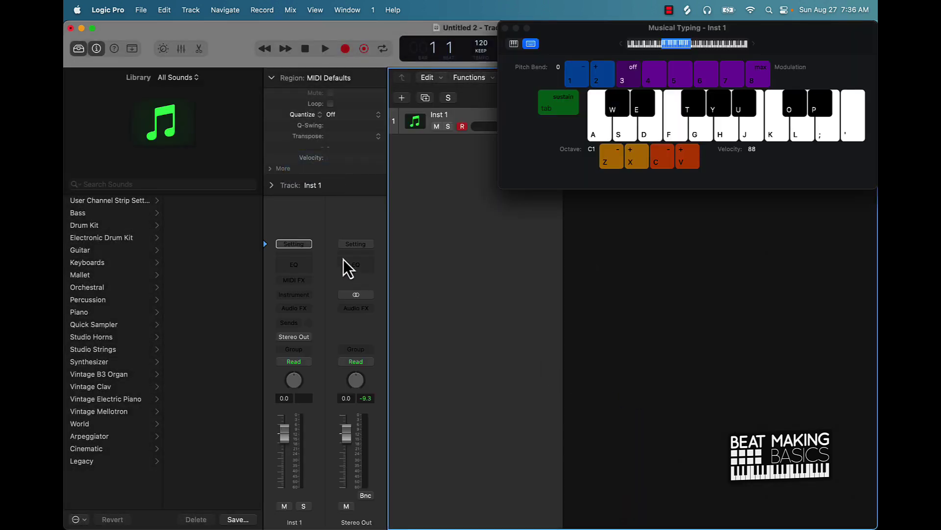
Insert Drum Machine Designer on the new track and load the 808 Flex electronic drum kit
click(294, 294)
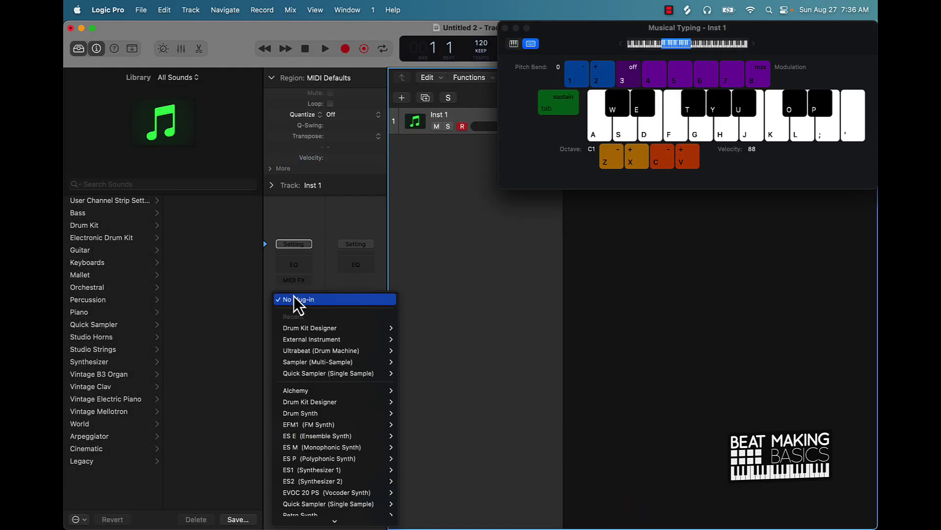
click(318, 479)
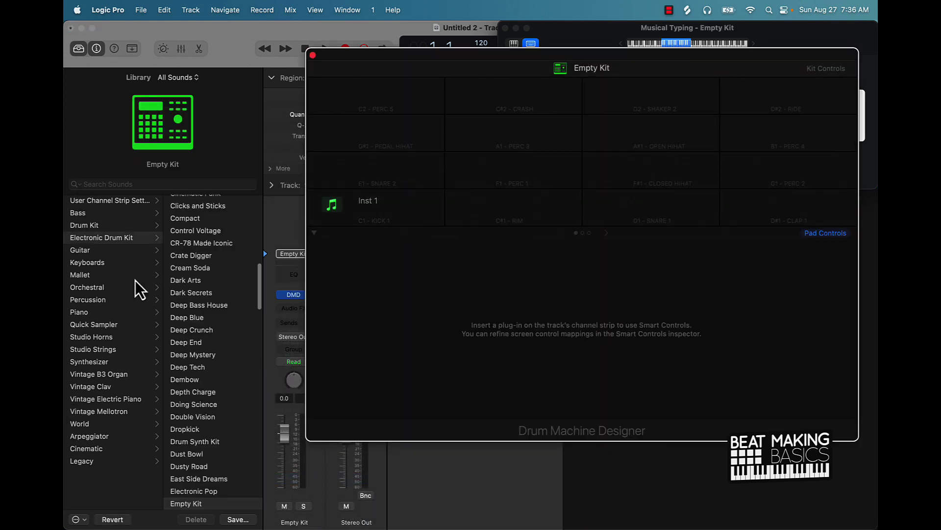
mouse_move(220, 108)
scroll(206, 339, up, 5)
scroll(206, 339, down, 2)
scroll(208, 343, up, 10)
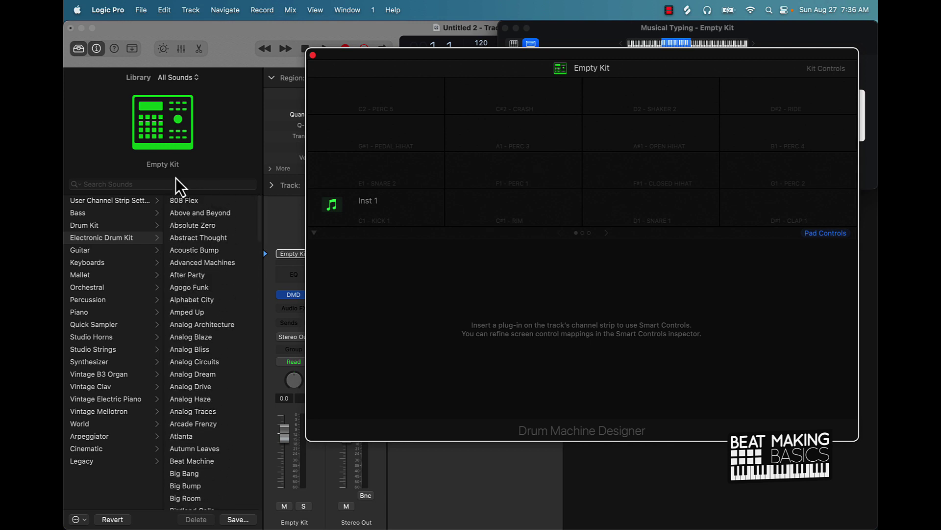
click(188, 201)
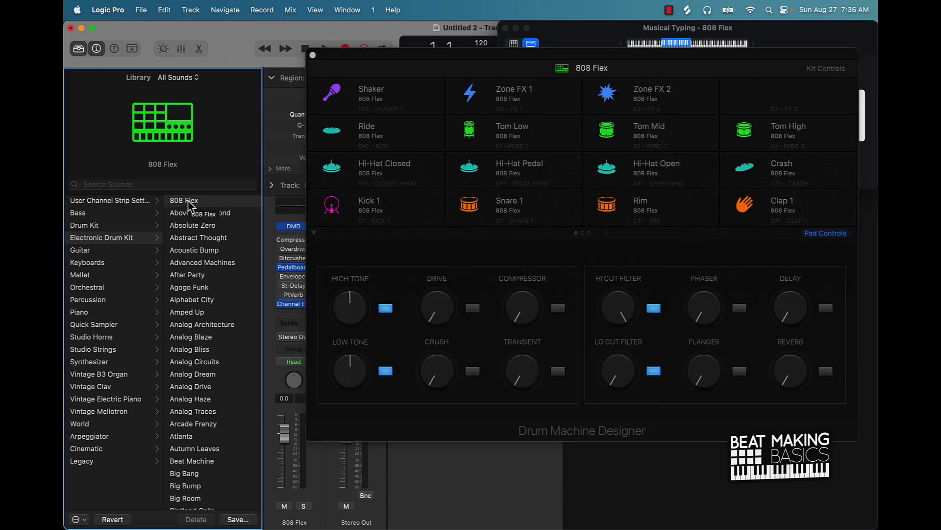
Audition the 808 Flex kit's Kick 1 pad by playing it repeatedly
key(a)
key(a)
key(a)
key(a)
key(a)
key(a)
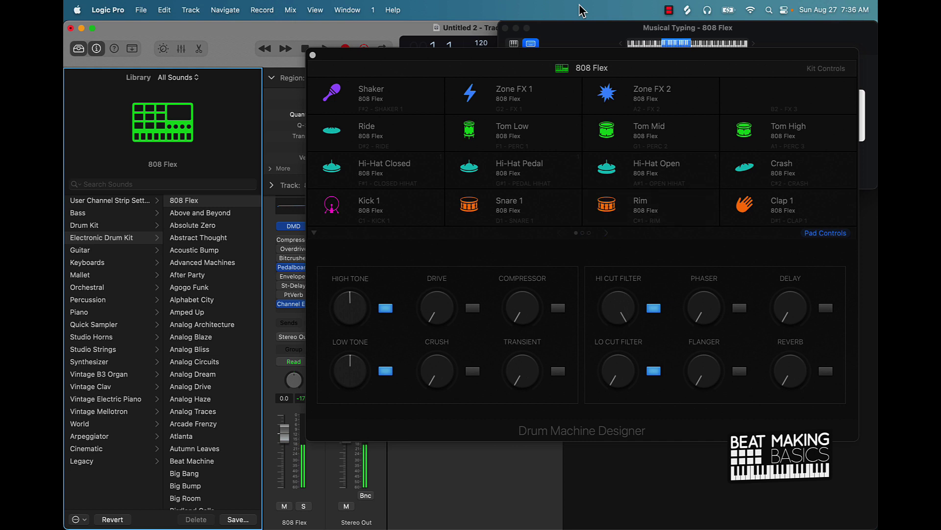
key(a)
key(a)
key(a)
key(a)
key(a)
key(a)
key(a)
key(a)
key(a)
key(a)
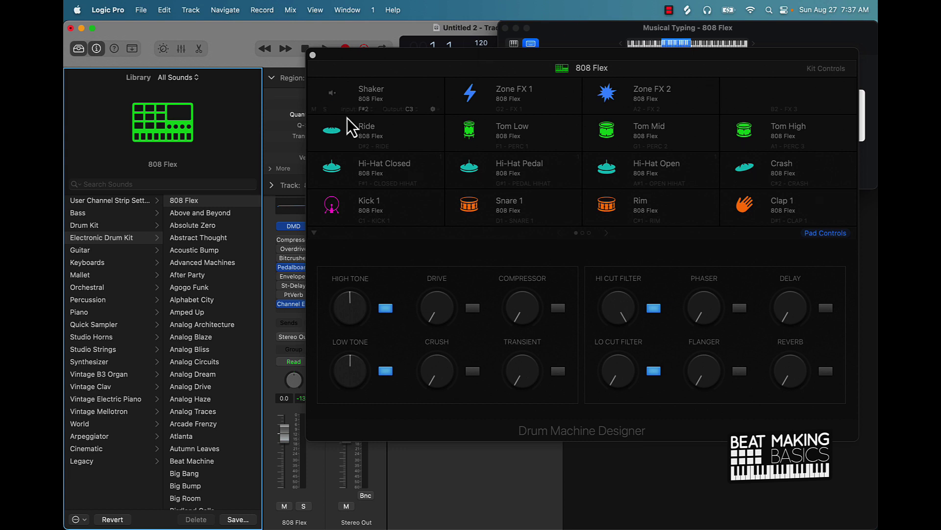
Play the Kick 1 pad and try the Drive effect at about 28%, leaving Drive switched off
click(446, 196)
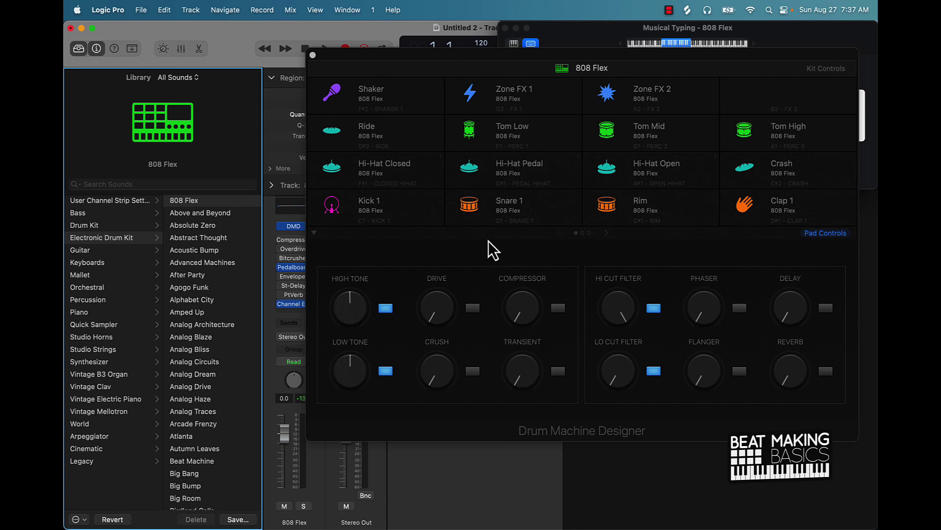
key(a)
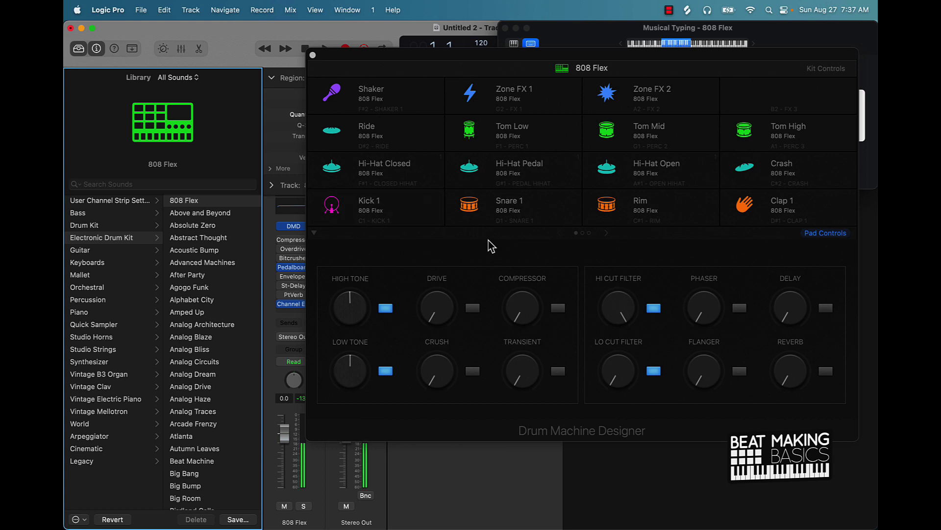
drag(441, 317, 419, 276)
click(472, 308)
mouse_move(436, 314)
mouse_down()
mouse_move(412, 244)
mouse_move(440, 322)
mouse_up()
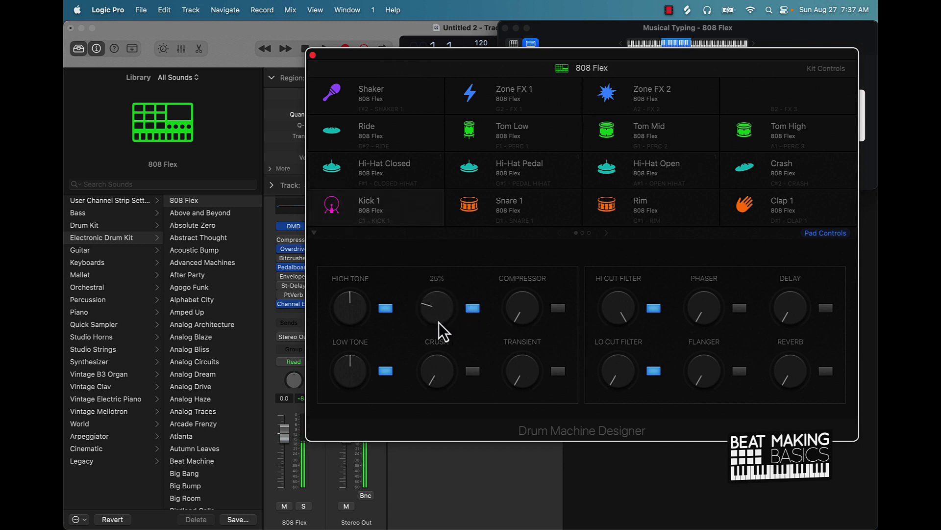
click(473, 308)
Enable the Compressor effect at about 81% and the Transient effect at about 56%
click(556, 309)
drag(521, 317, 471, 243)
drag(508, 277, 502, 269)
click(558, 372)
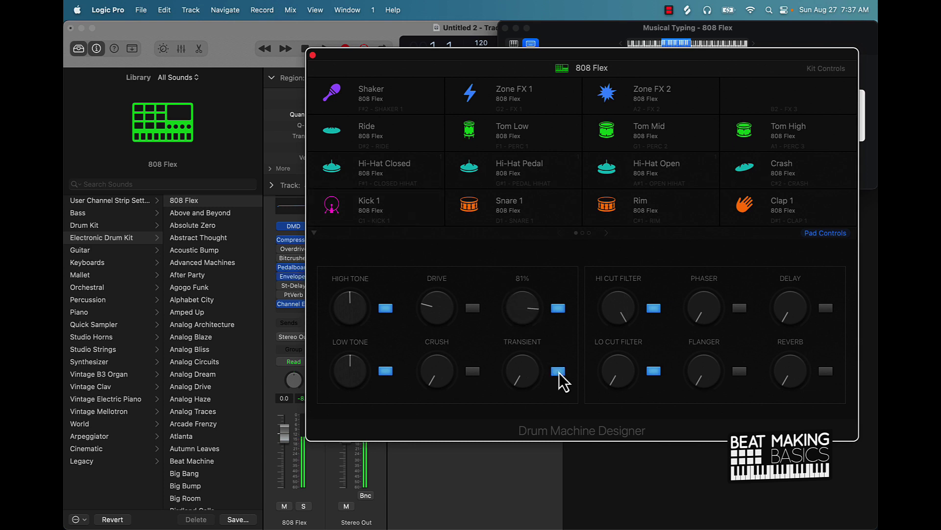
drag(522, 368, 478, 316)
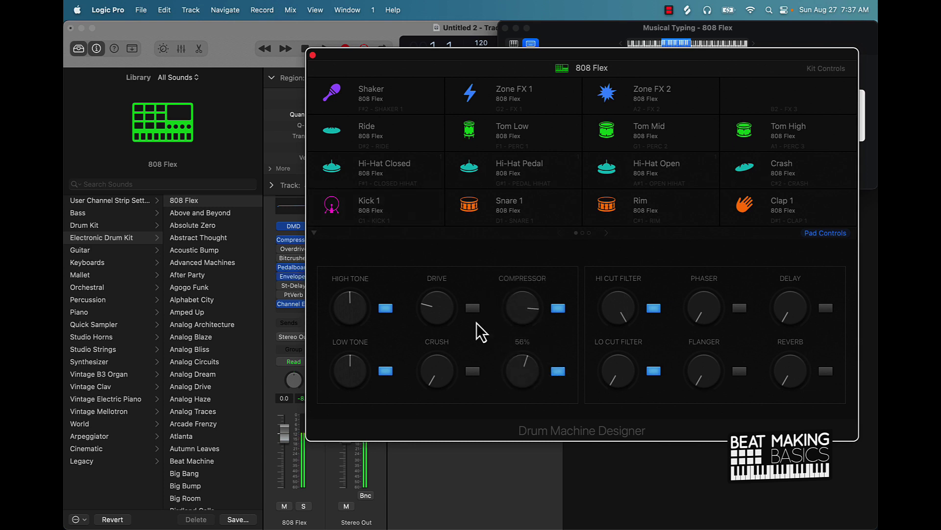
Enable the Crush effect at 4% and the Phaser effect at about 34%
click(472, 372)
drag(450, 371, 415, 333)
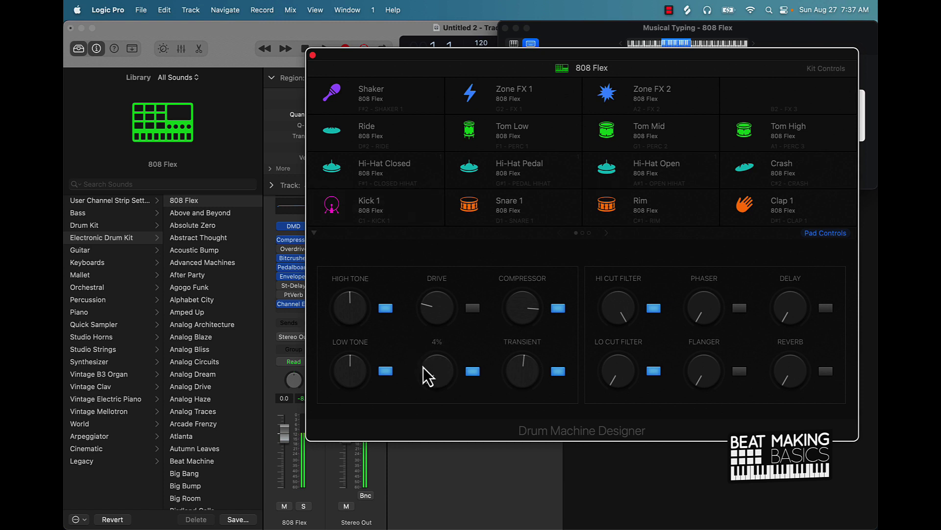
click(734, 308)
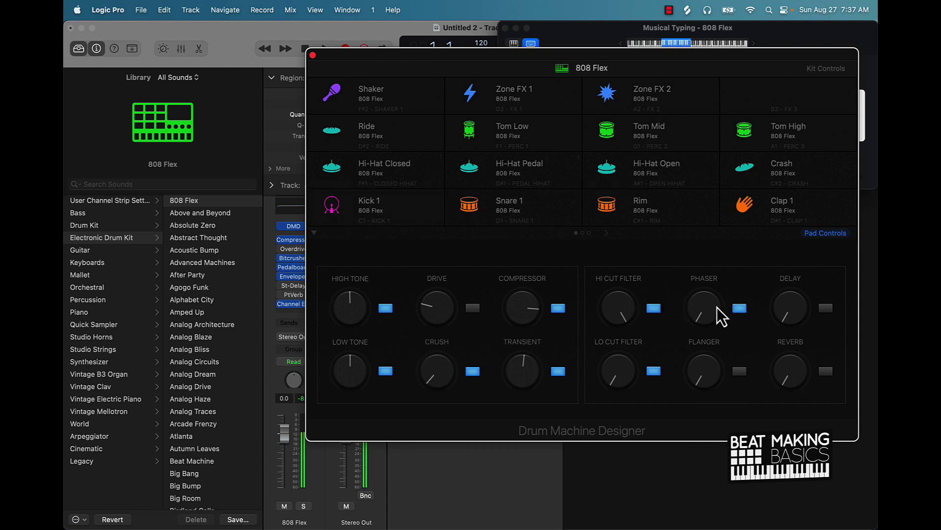
drag(690, 296, 650, 293)
drag(711, 316, 699, 286)
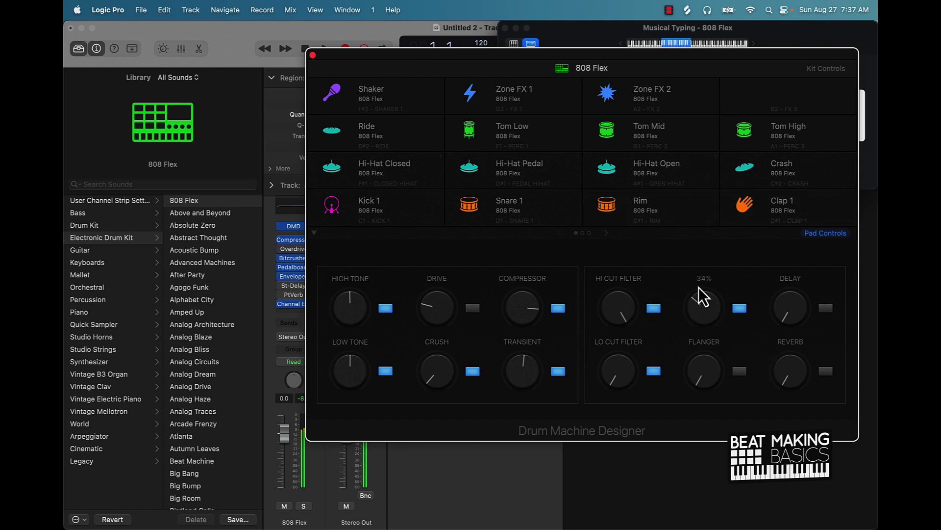
Switch on the Delay effect and adjust it to a low amount
click(826, 307)
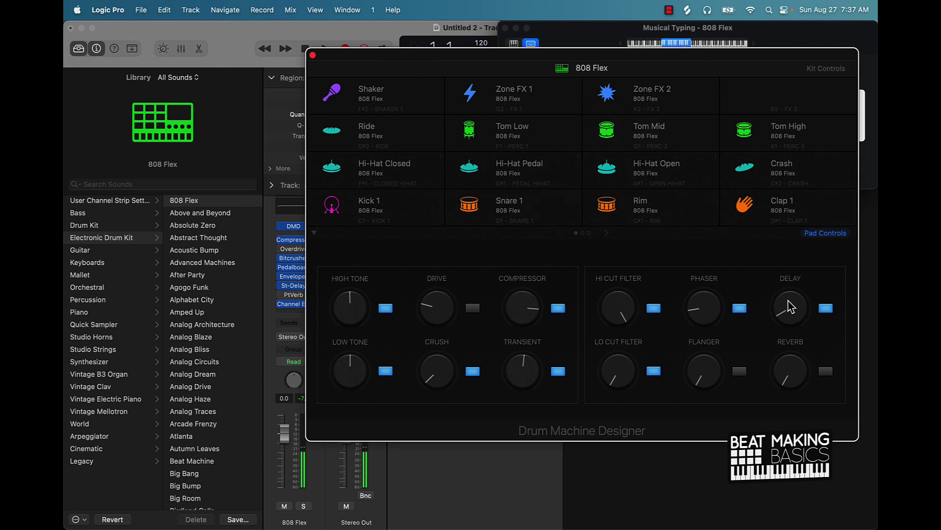
drag(791, 307, 793, 313)
drag(790, 306, 790, 309)
Load the Above and Beyond, Absolute Zero and Big Bang electronic kits in turn to compare their sounds
click(226, 216)
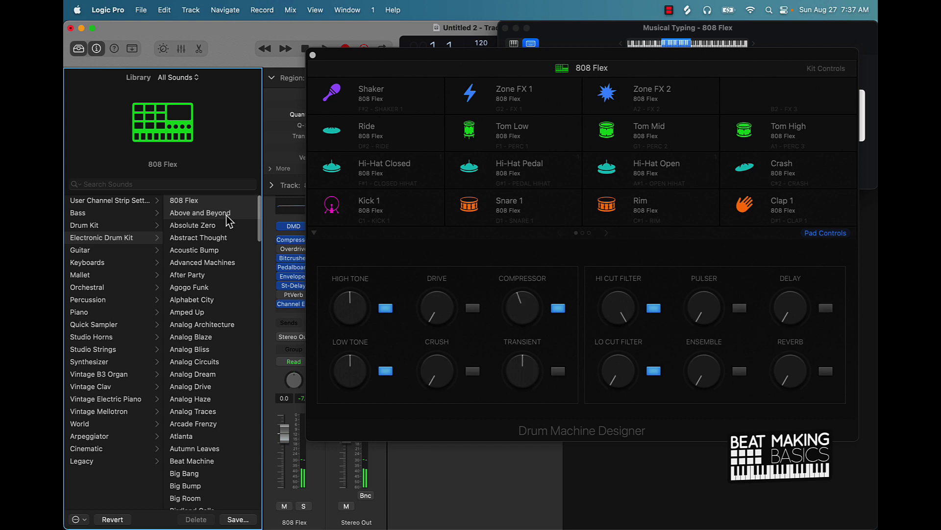
click(227, 215)
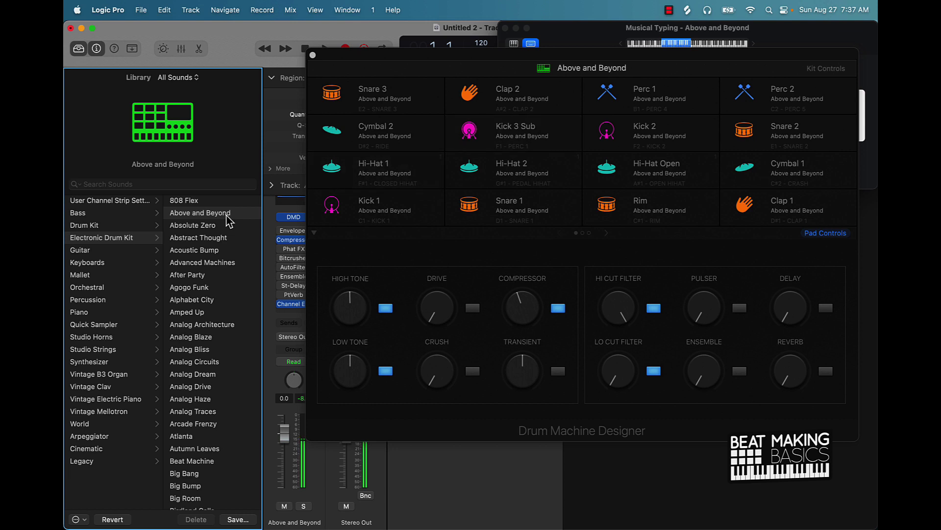
mouse_move(541, 67)
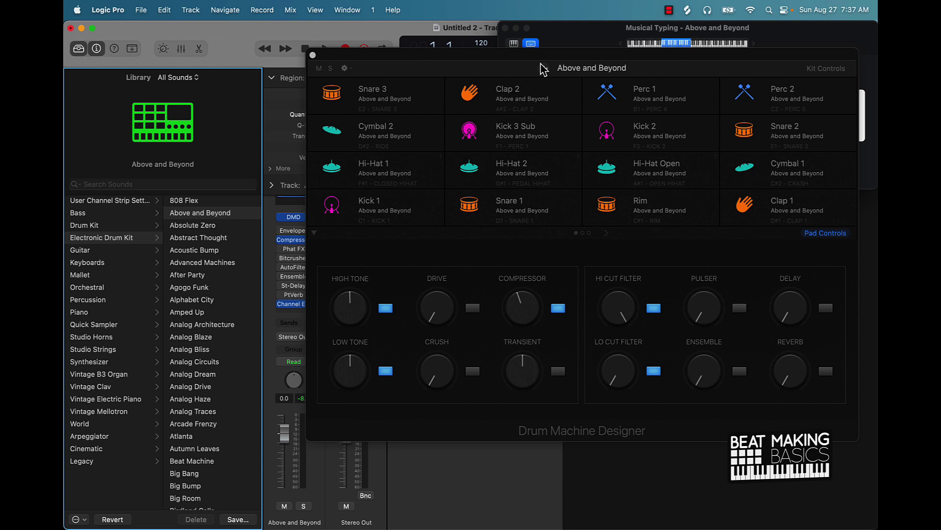
click(225, 230)
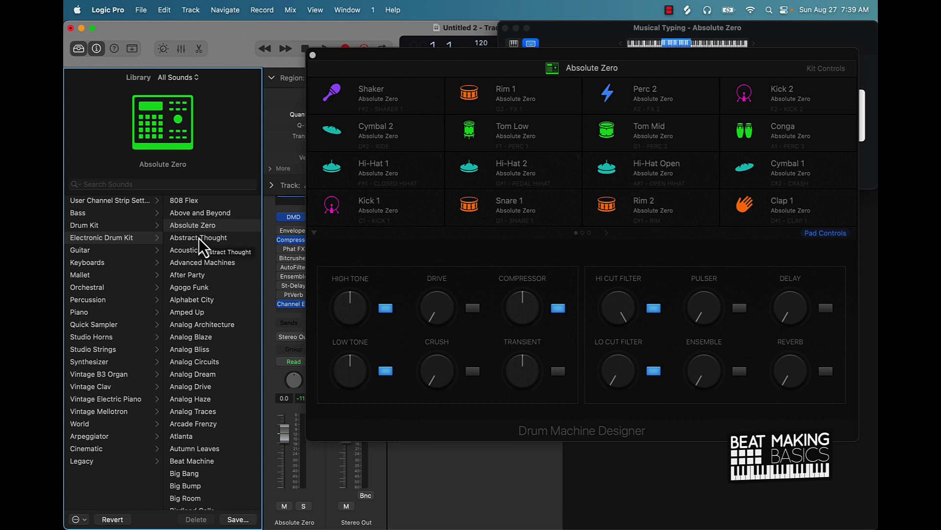
scroll(185, 318, down, 5)
click(185, 318)
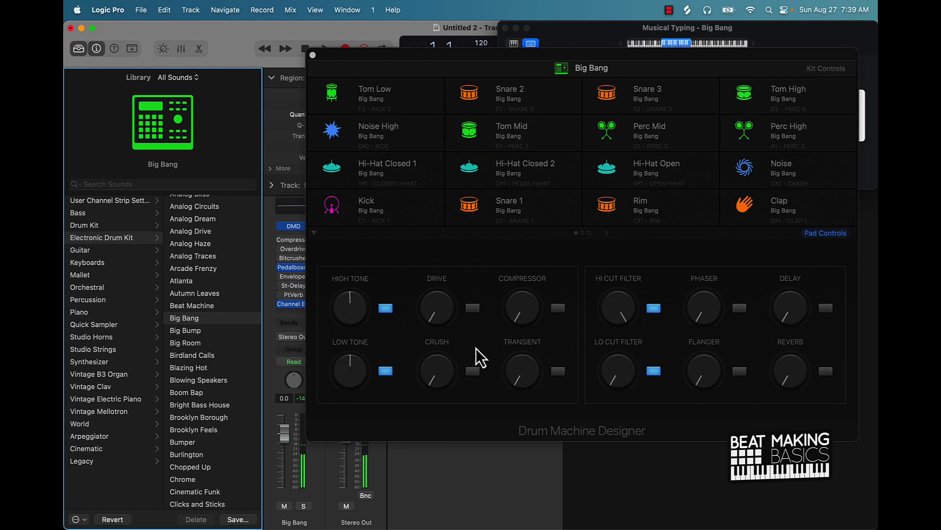
Page through the Big Bang kit's pad pages and return to the first one
click(607, 233)
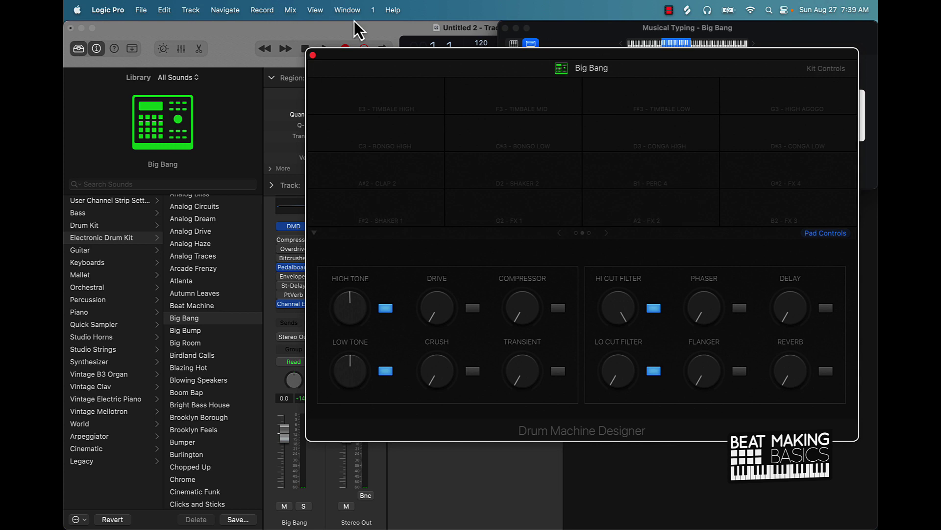
click(606, 233)
click(560, 233)
click(559, 233)
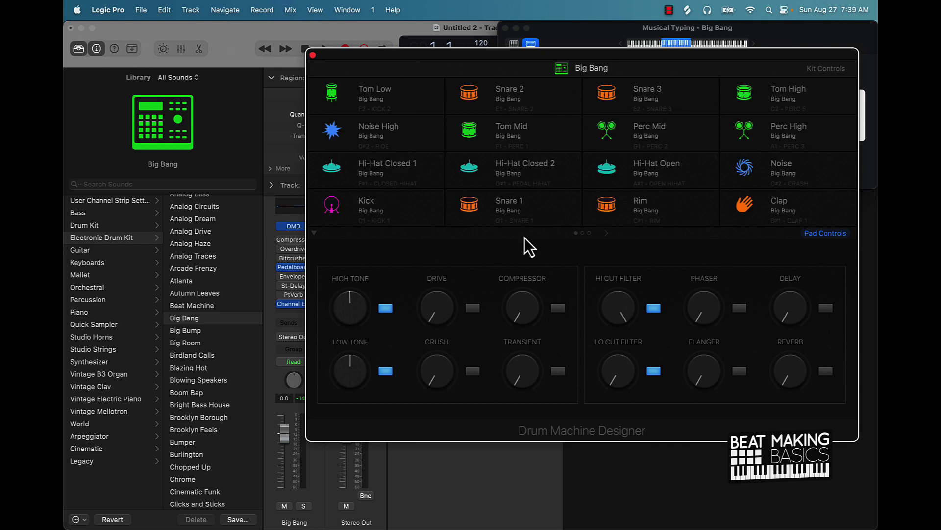
Load the Empty Kit preset from the electronic drum kits and close the Musical Typing window
scroll(214, 437, down, 10)
click(214, 437)
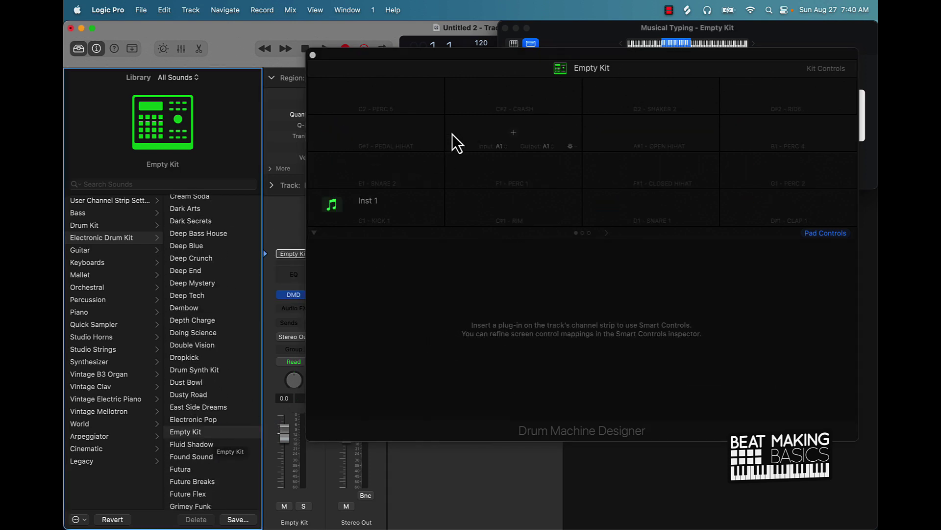
drag(605, 54, 325, 94)
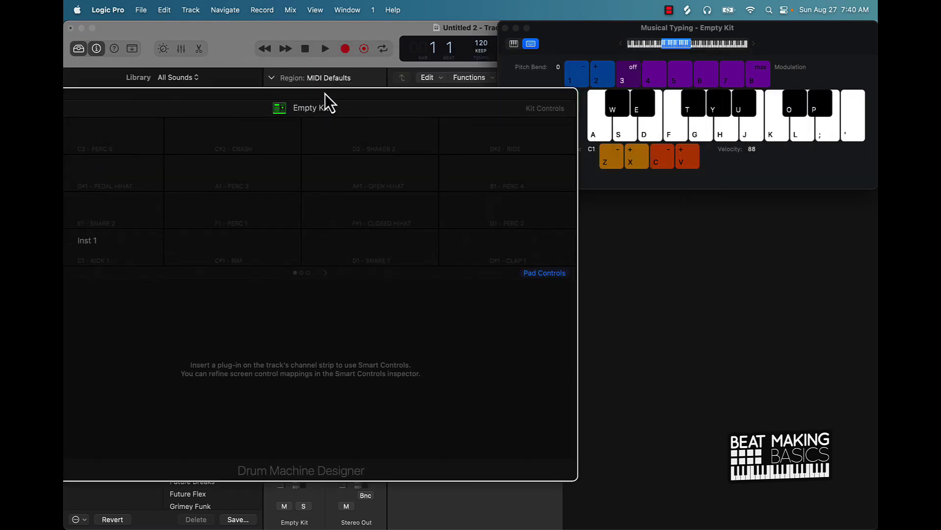
click(505, 29)
Open the Loop Browser, clear the old filter, and filter the loops by All Drums and Hip Hop/R&B
drag(493, 95, 629, 41)
click(846, 45)
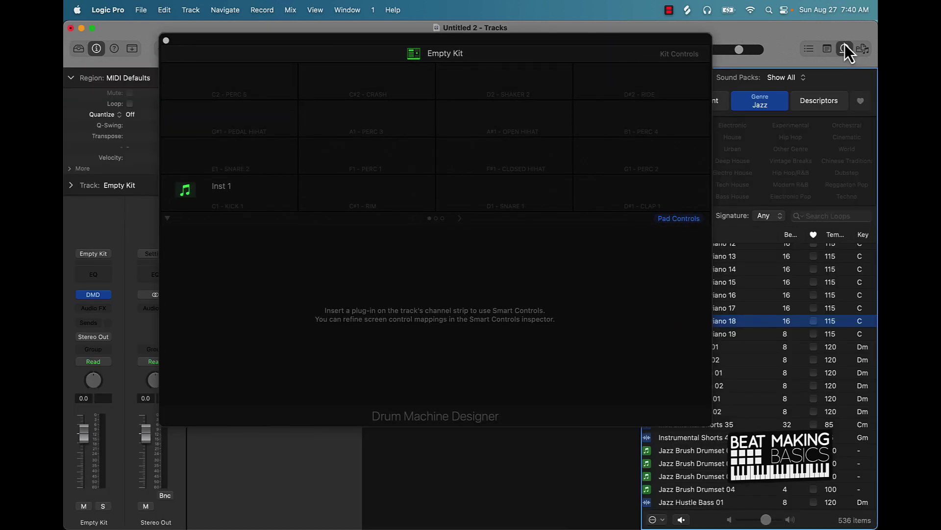
drag(629, 44, 526, 42)
click(658, 100)
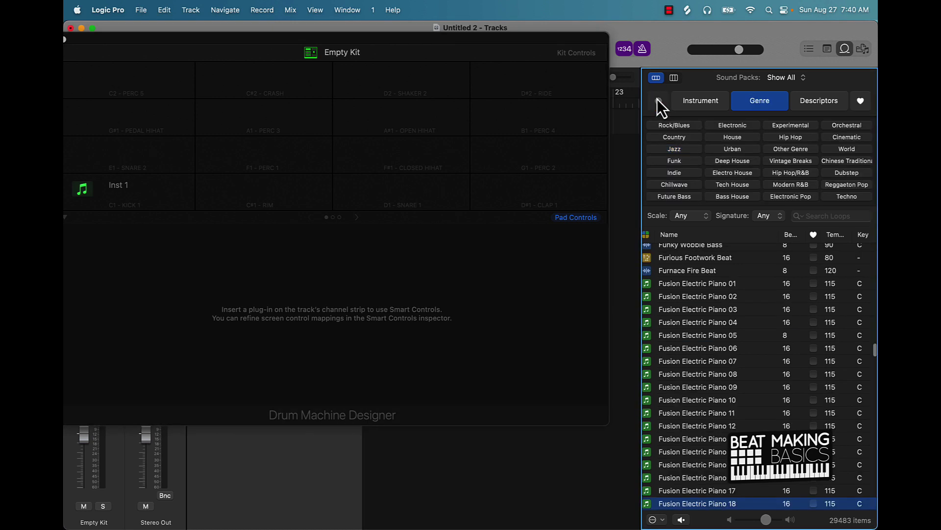
click(700, 103)
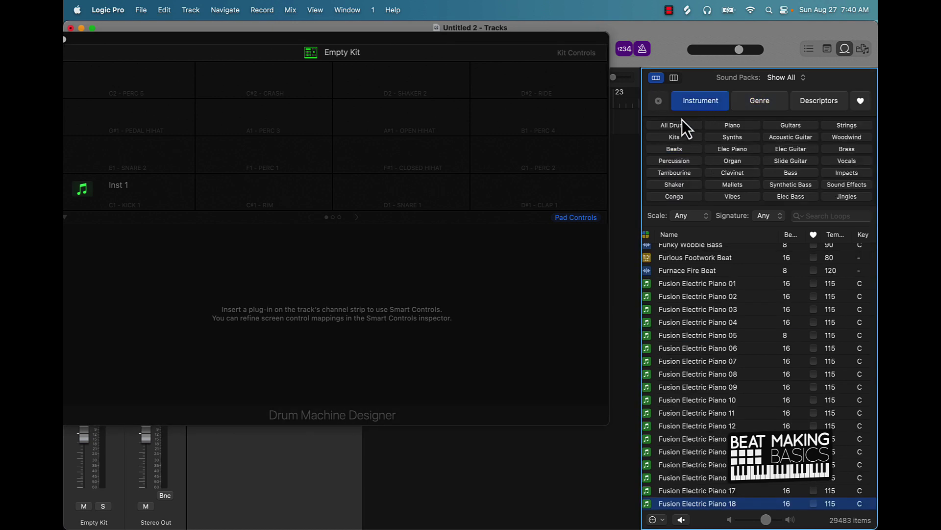
click(679, 126)
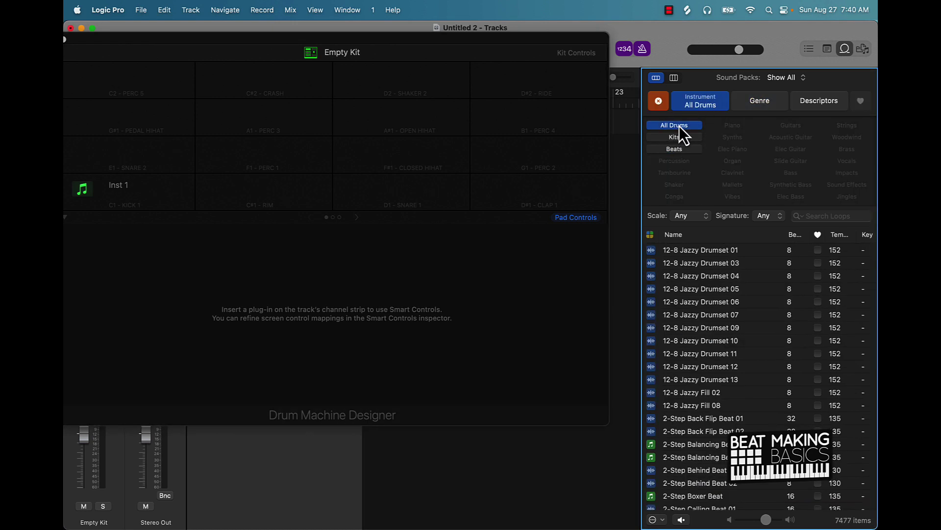
click(758, 107)
click(803, 172)
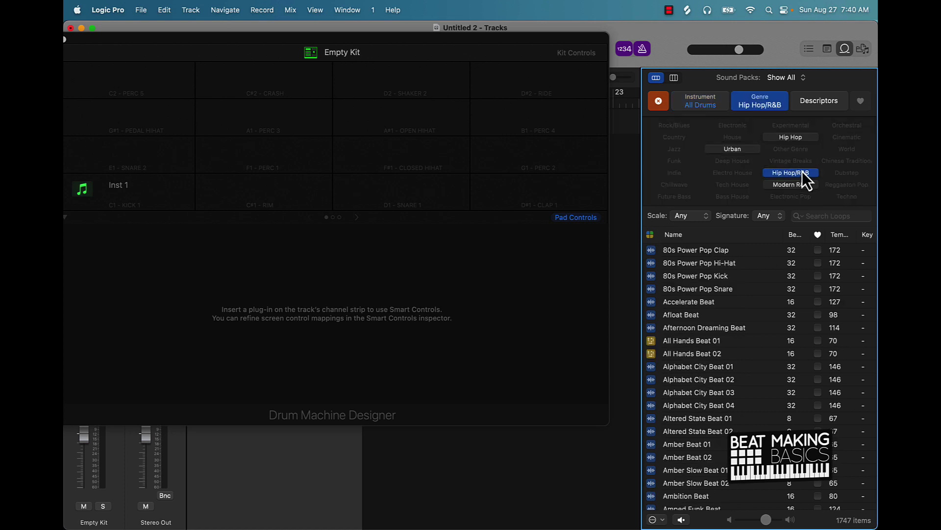
Preview the Alphabet City Beat 01 loop and place it on the Empty Kit's Kick 1 pad
click(693, 368)
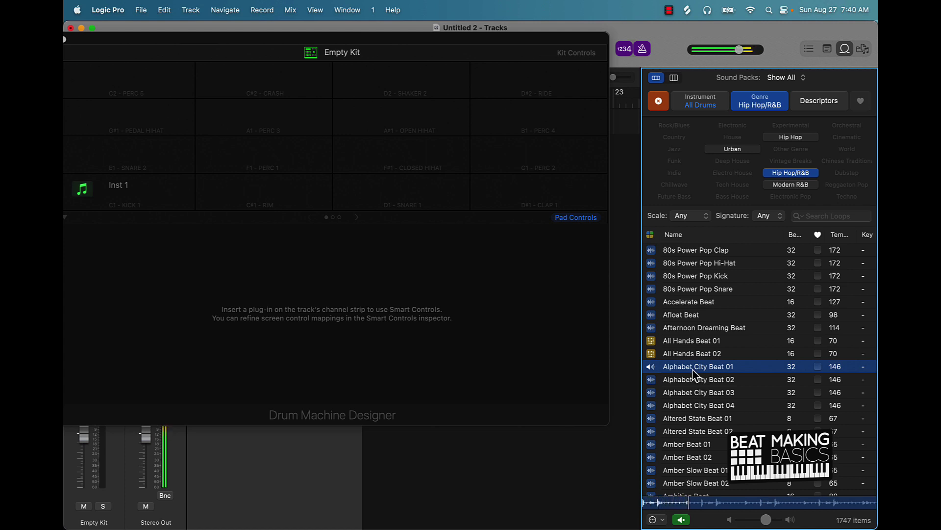
click(695, 373)
drag(691, 370, 161, 202)
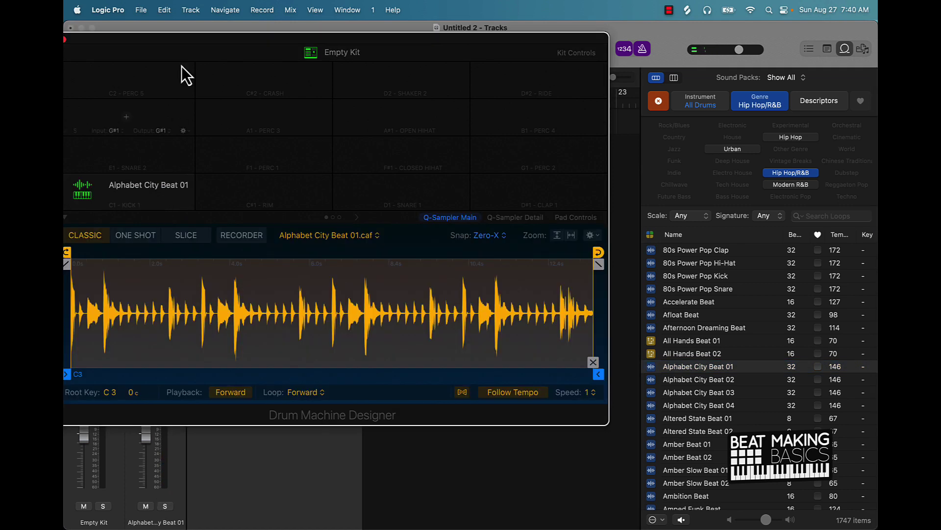
Try Slice and Classic modes on the Alphabet City Beat 01 sample, set it to One Shot and trim its end to 0.193 s
drag(201, 42, 378, 15)
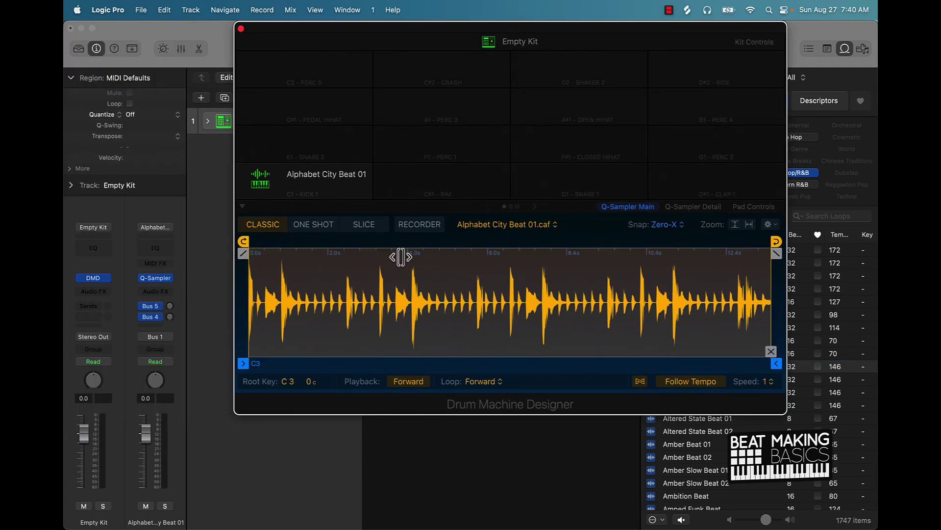
click(368, 225)
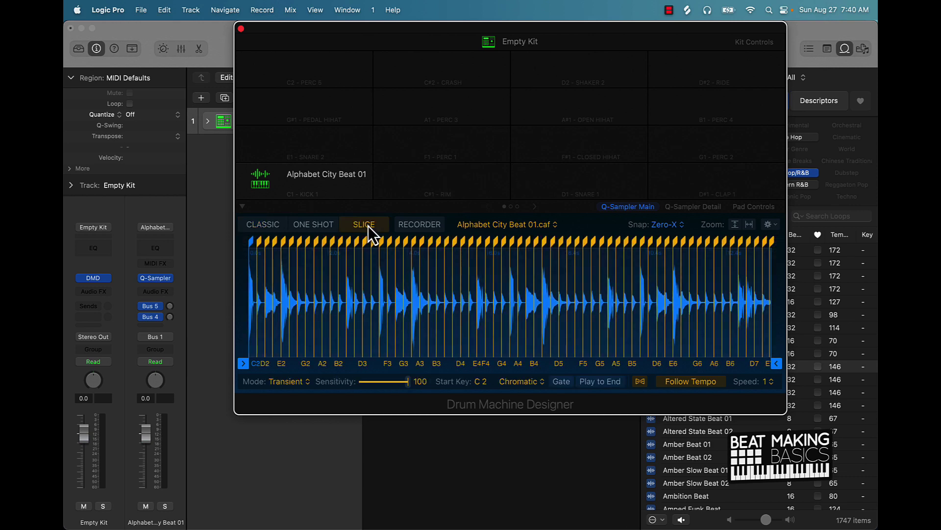
key(s)
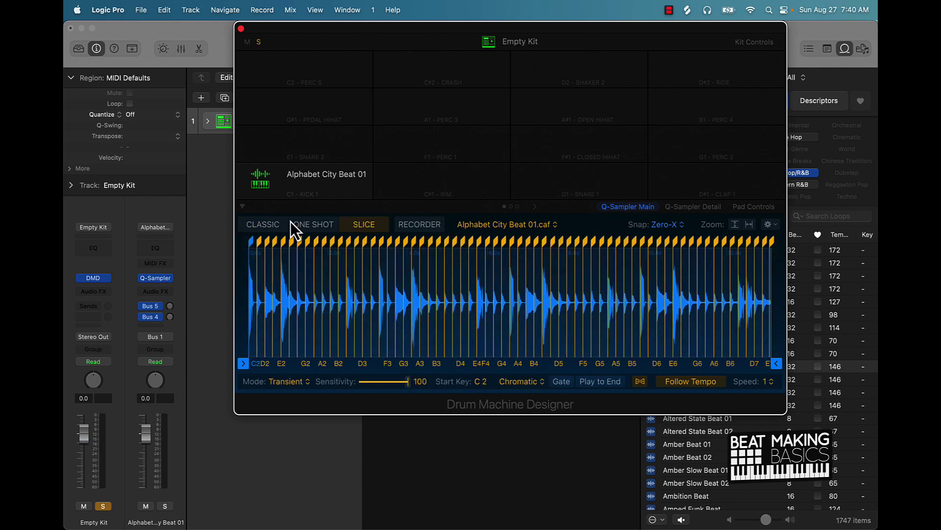
click(272, 225)
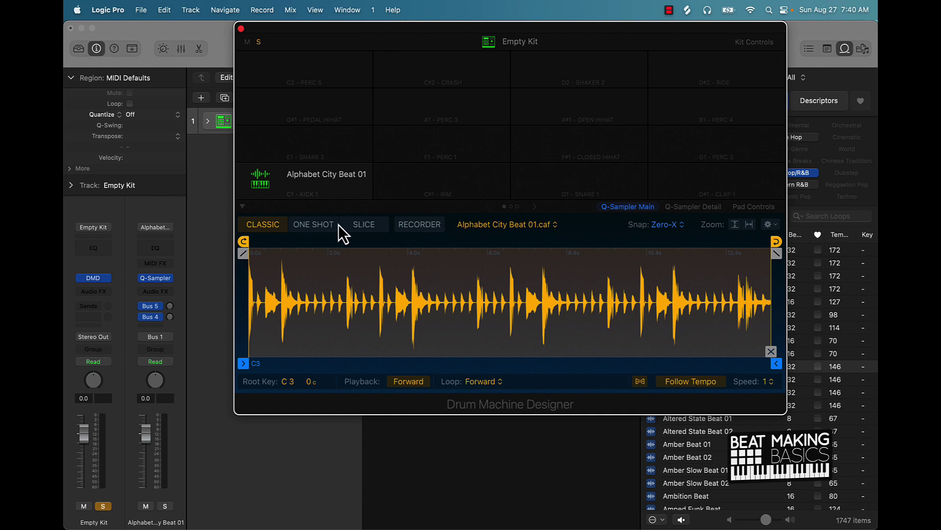
click(304, 225)
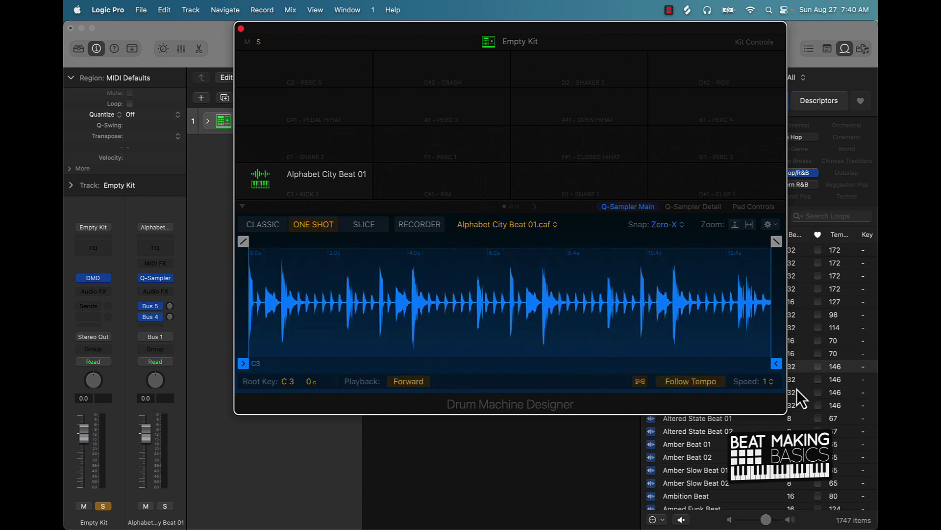
mouse_move(777, 364)
mouse_down()
mouse_move(526, 377)
mouse_move(403, 363)
mouse_move(260, 363)
mouse_up()
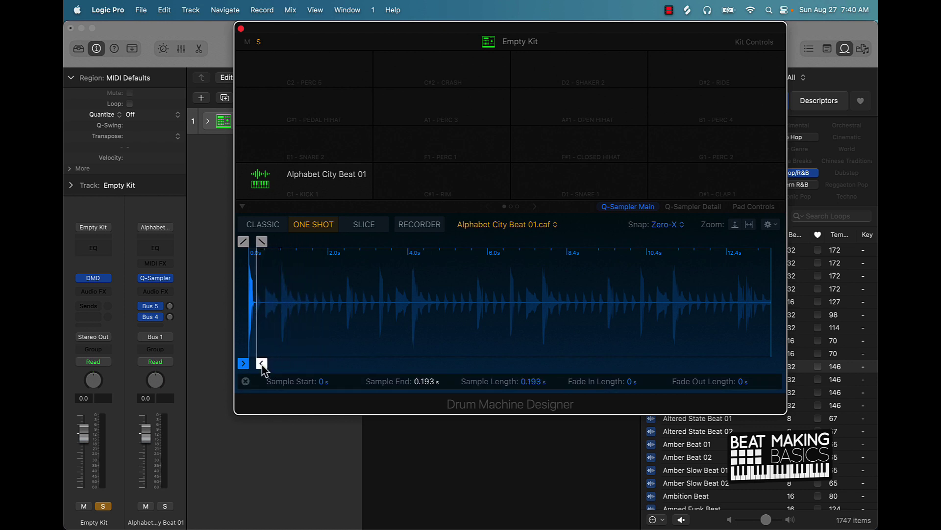
Show the Musical Typing keyboard and audition the trimmed Kick 1 sample by playing it repeatedly
key(x)
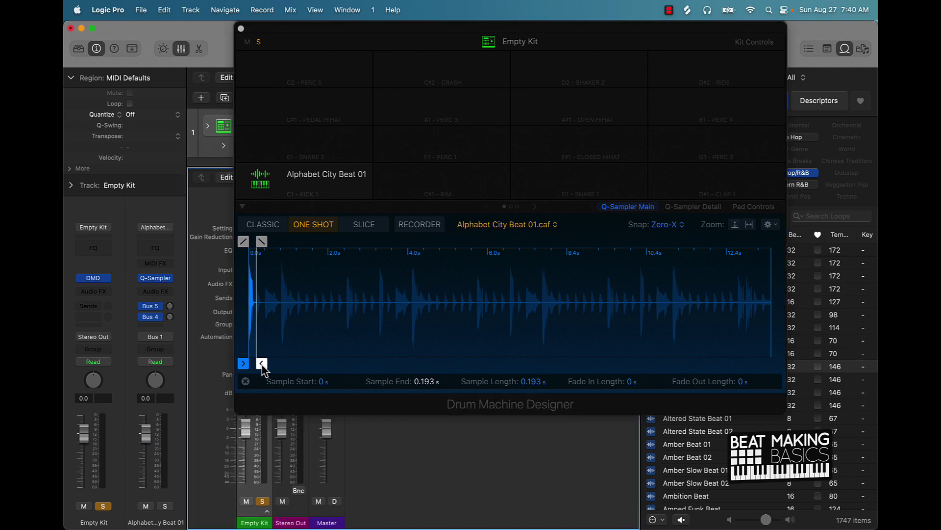
key(super+k)
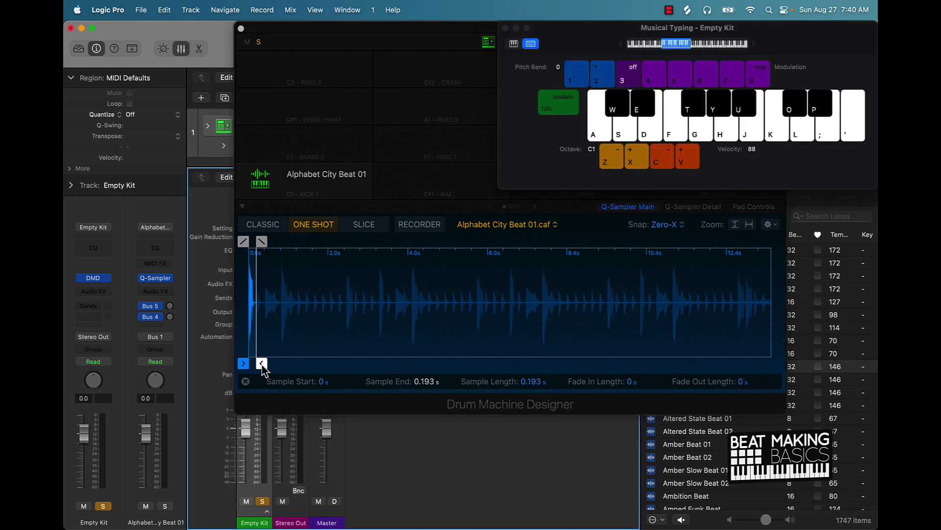
key(a)
key(a)
key(a)
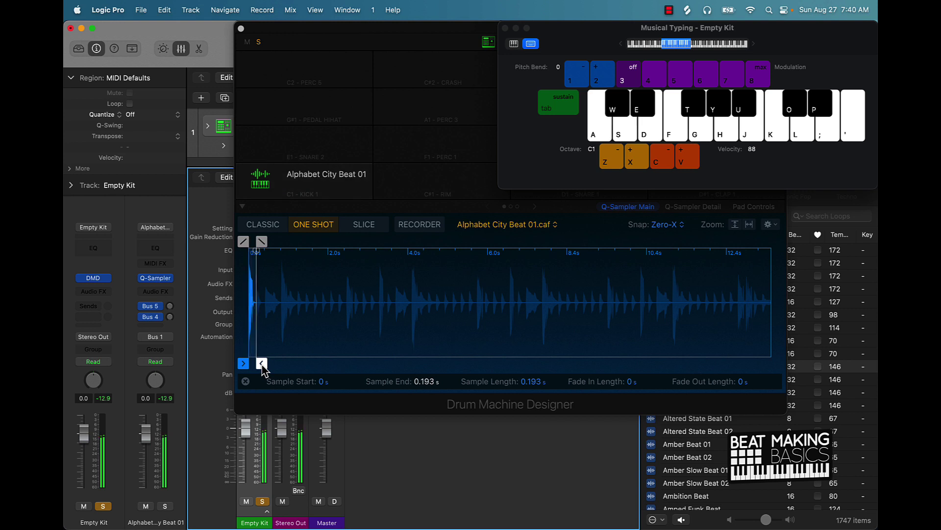
key(a)
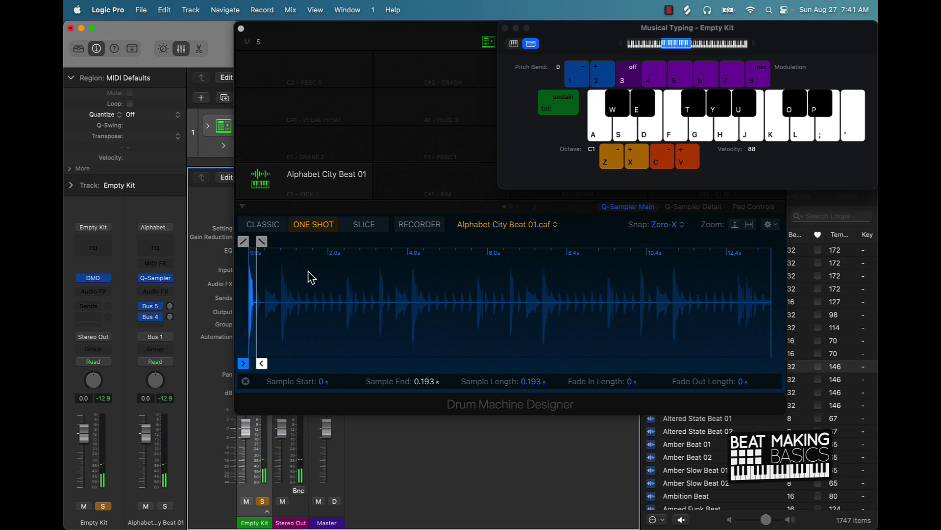
Add a fade-out of about 0.081 s to the end of the trimmed Alphabet City Beat 01 sample
scroll(311, 277, up, 5)
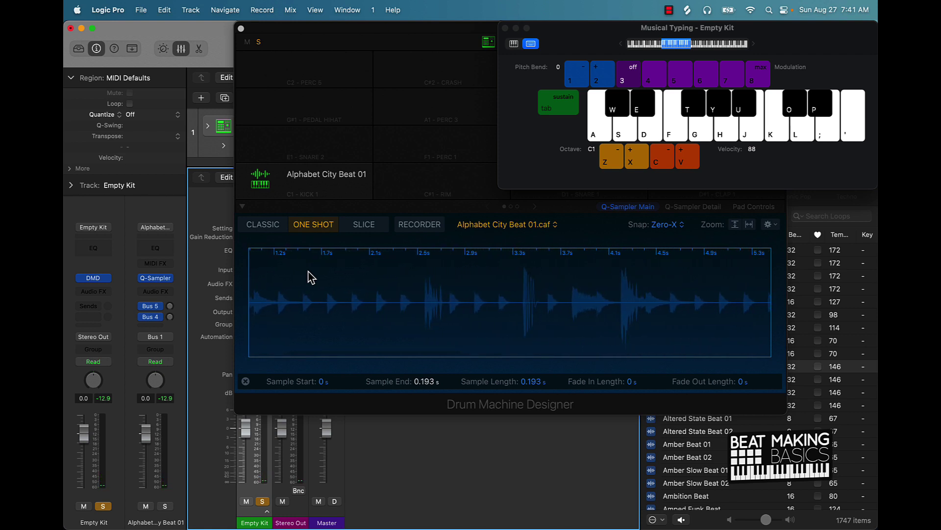
scroll(311, 277, left, 3)
drag(278, 241, 268, 242)
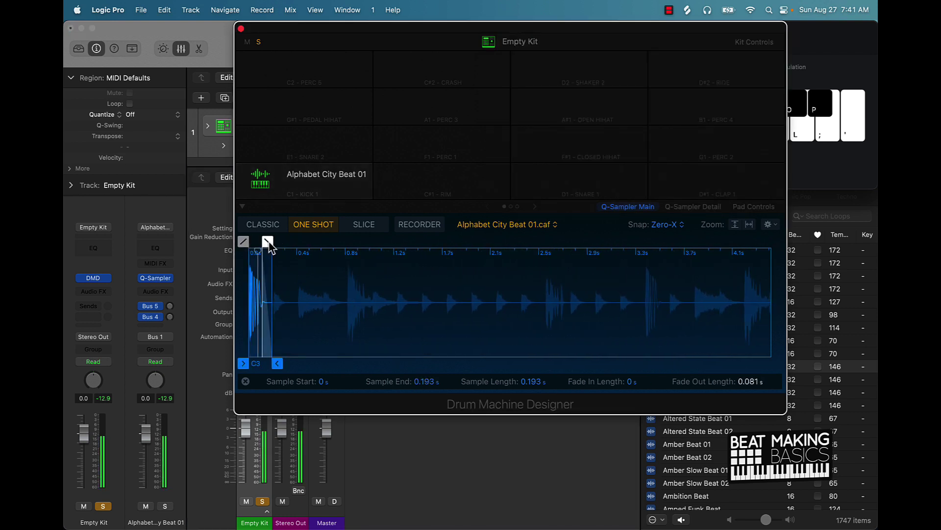
Move the sample range to another hit in the loop, starting at about 0.401 s and ending at about 0.819 s
drag(277, 363, 301, 363)
mouse_move(243, 363)
mouse_down()
mouse_move(321, 361)
mouse_move(358, 349)
mouse_up()
drag(266, 362, 292, 363)
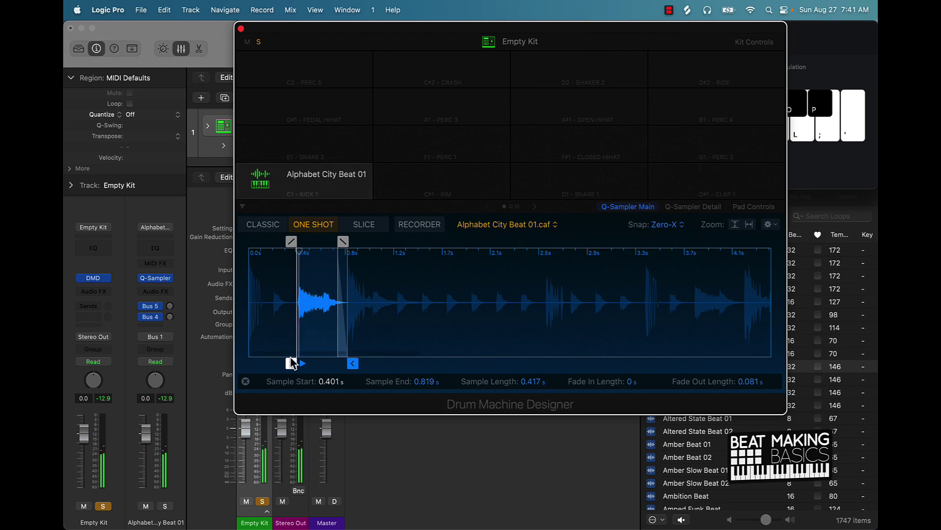
click(346, 344)
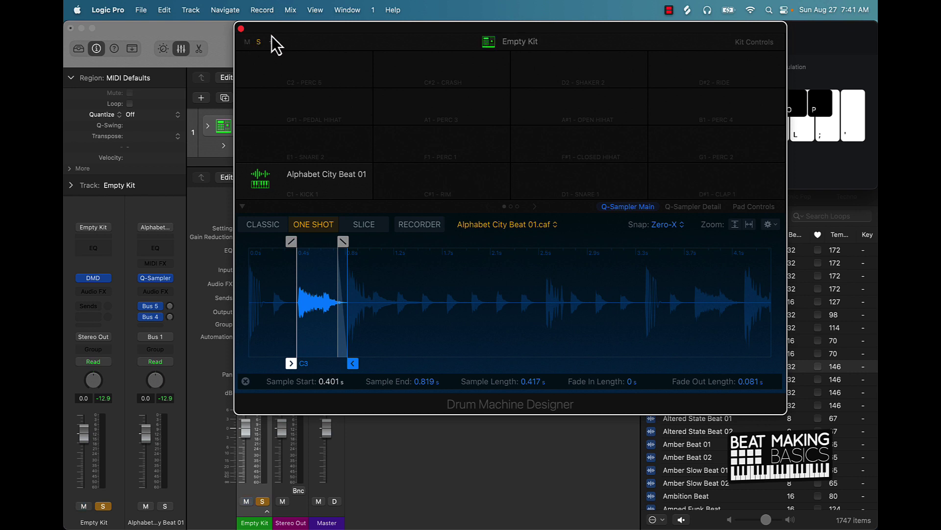
Close the Drum Machine Designer and Musical Typing windows, and clear the track solo and the loop filters
click(240, 28)
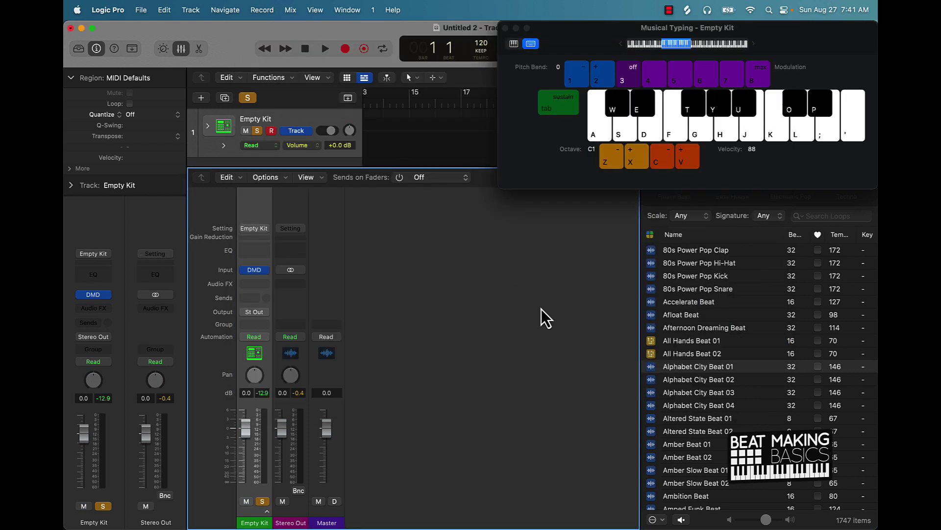
click(248, 97)
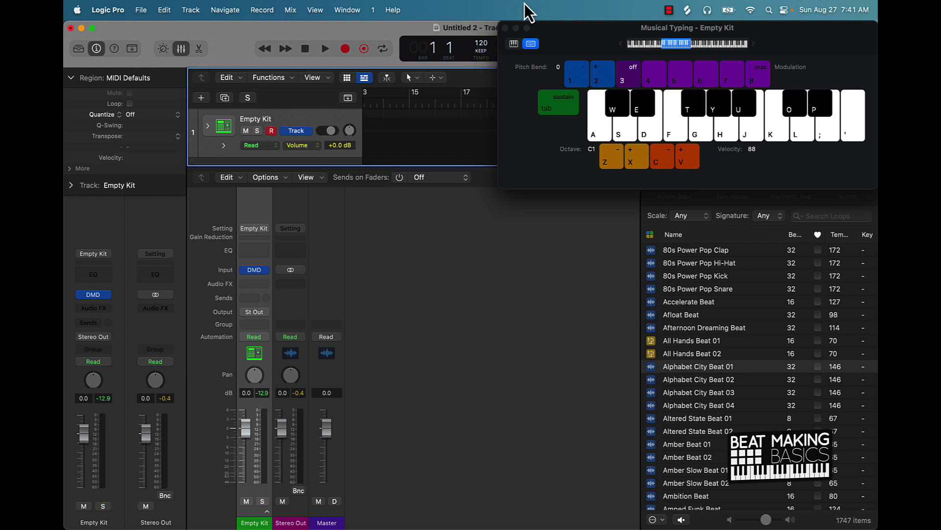
click(505, 28)
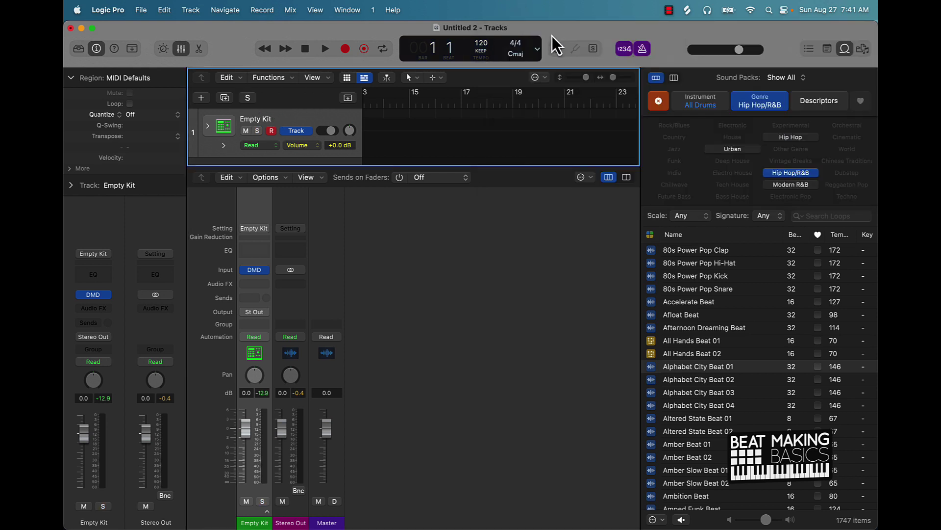
click(659, 100)
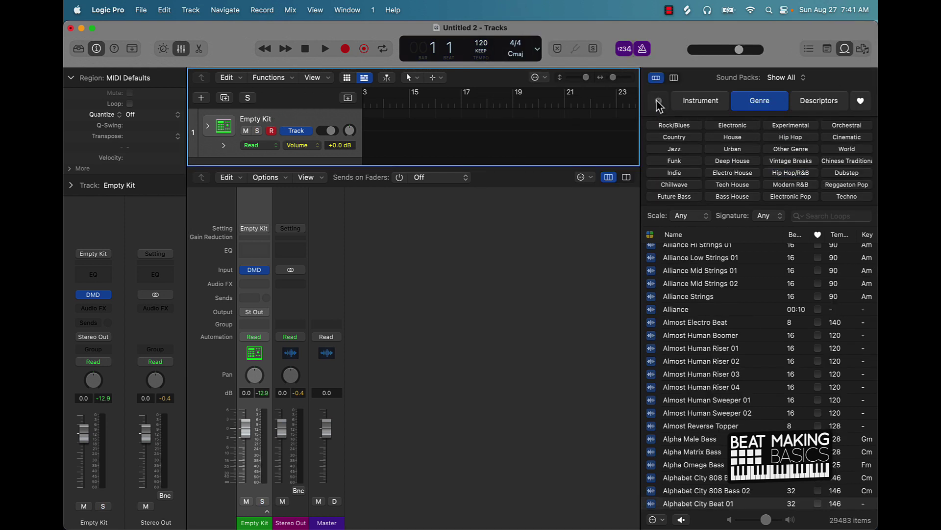
Hide the Loop Browser and the Mixer, and delete the Empty Kit track
click(845, 49)
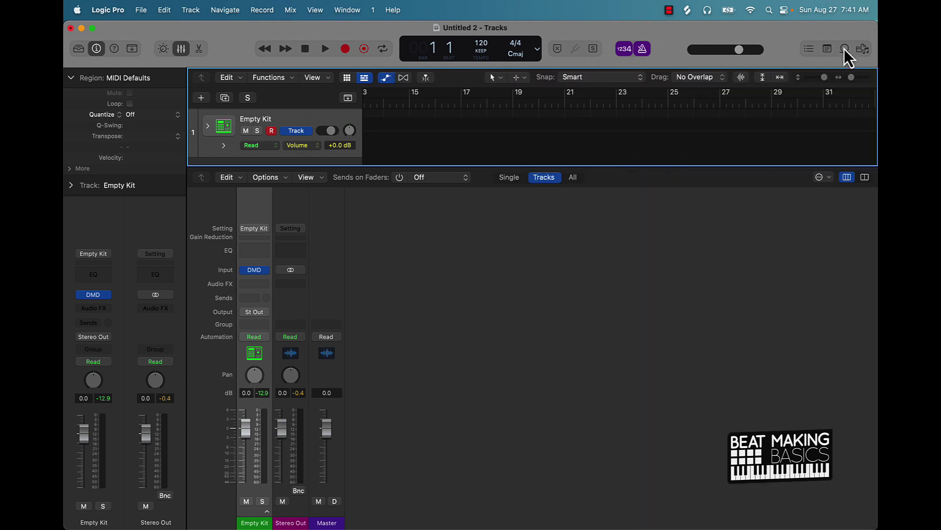
click(181, 49)
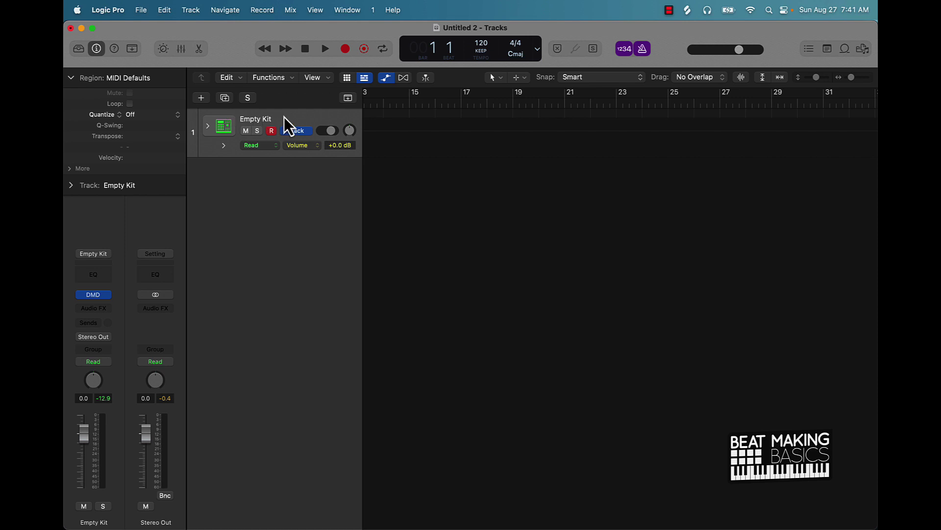
key(super+BackSpace)
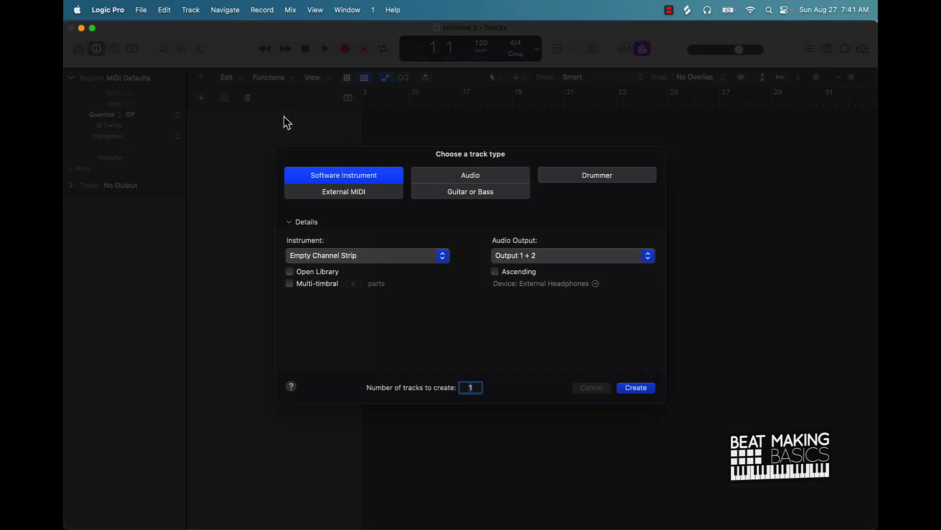